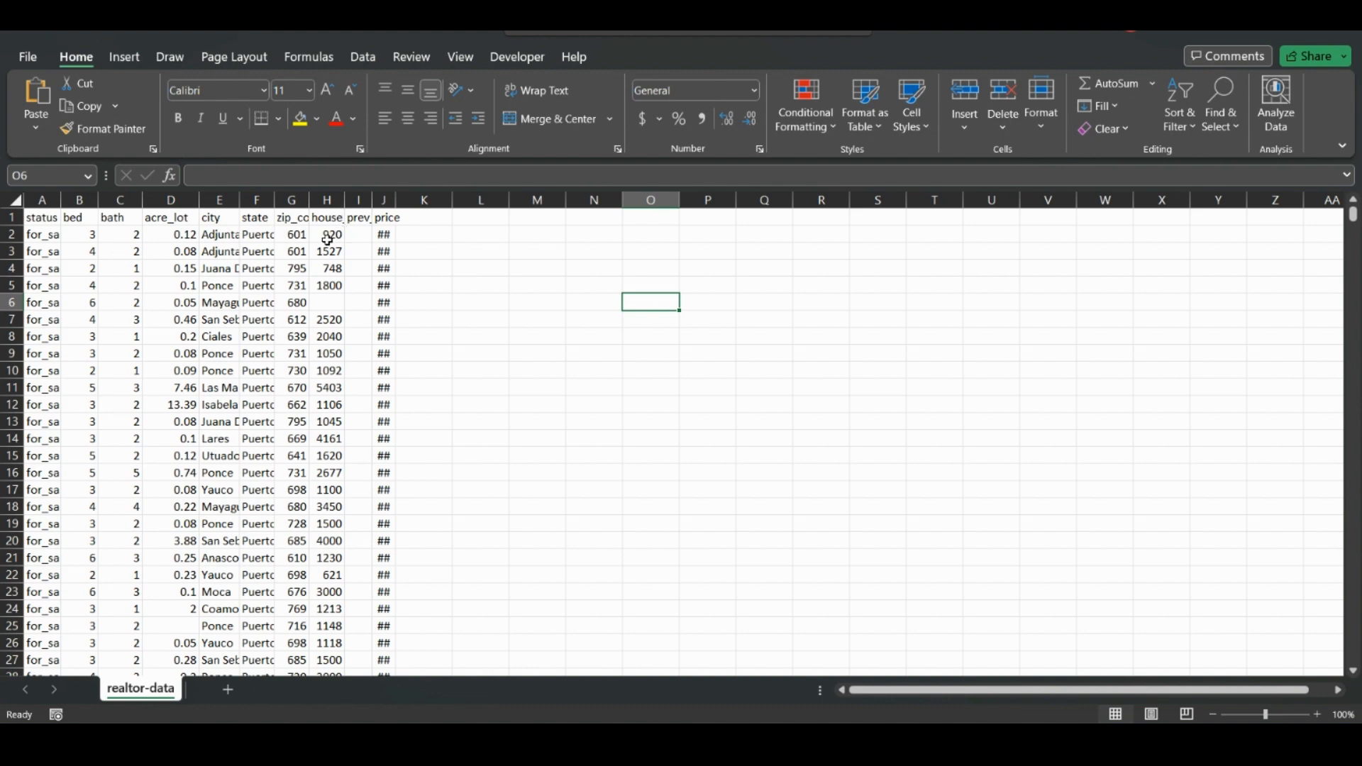
Check the ribbon customization settings and keep the Developer tab enabled among the main tabs
right_click(518, 61)
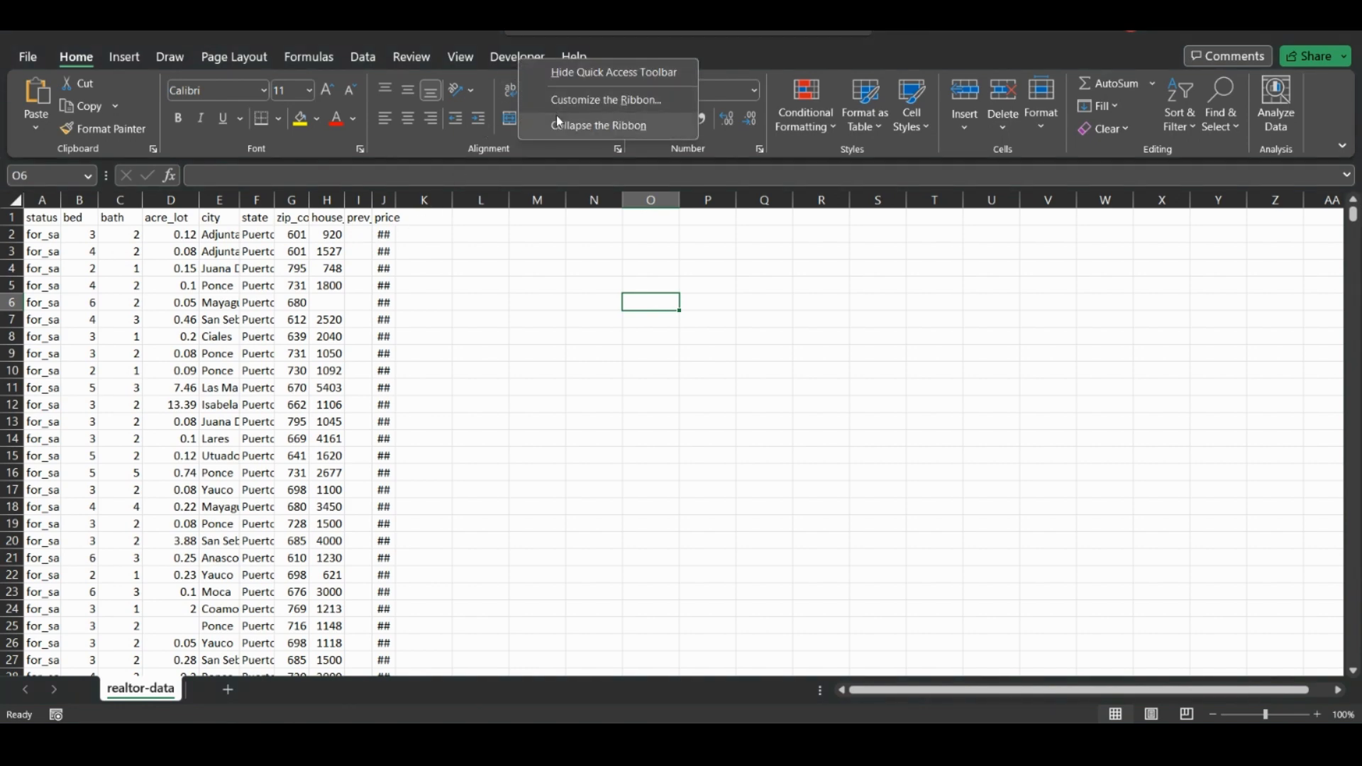
right_click(461, 59)
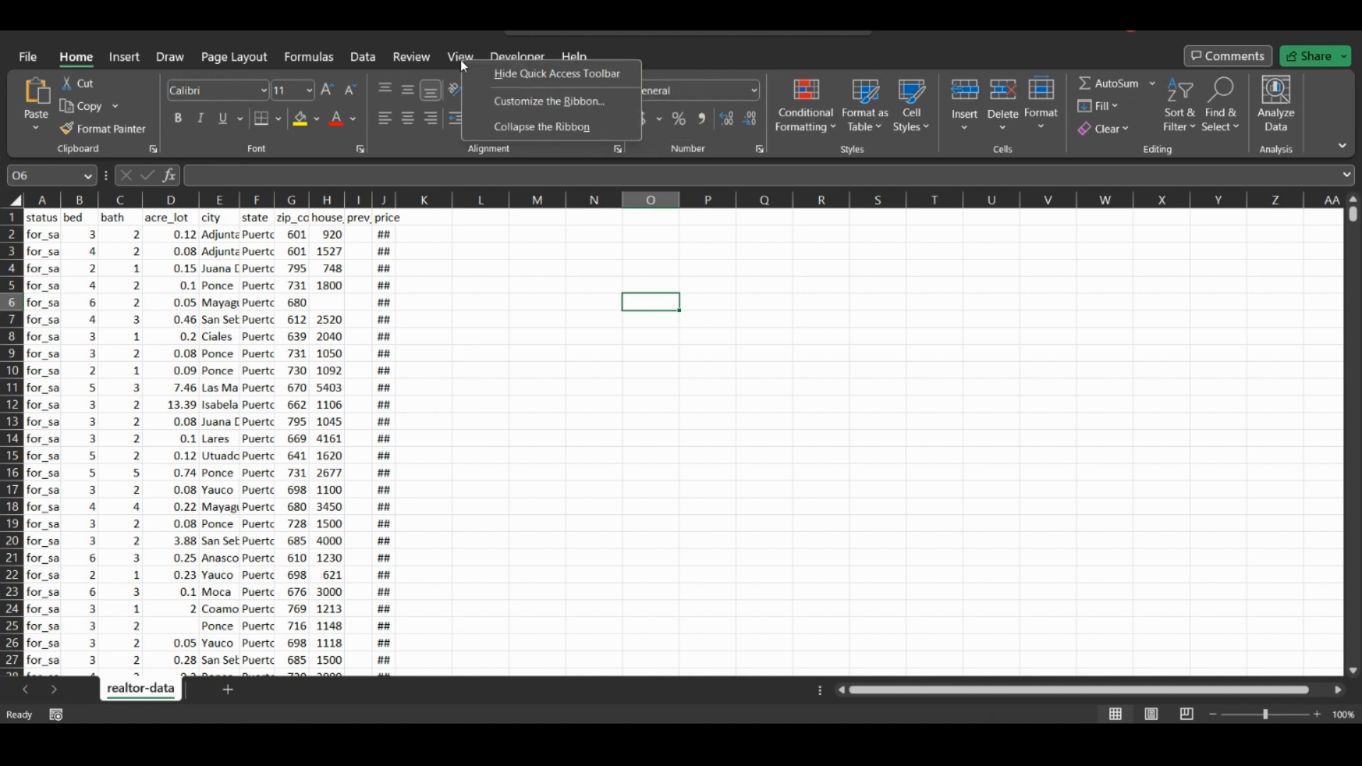
left_click(521, 98)
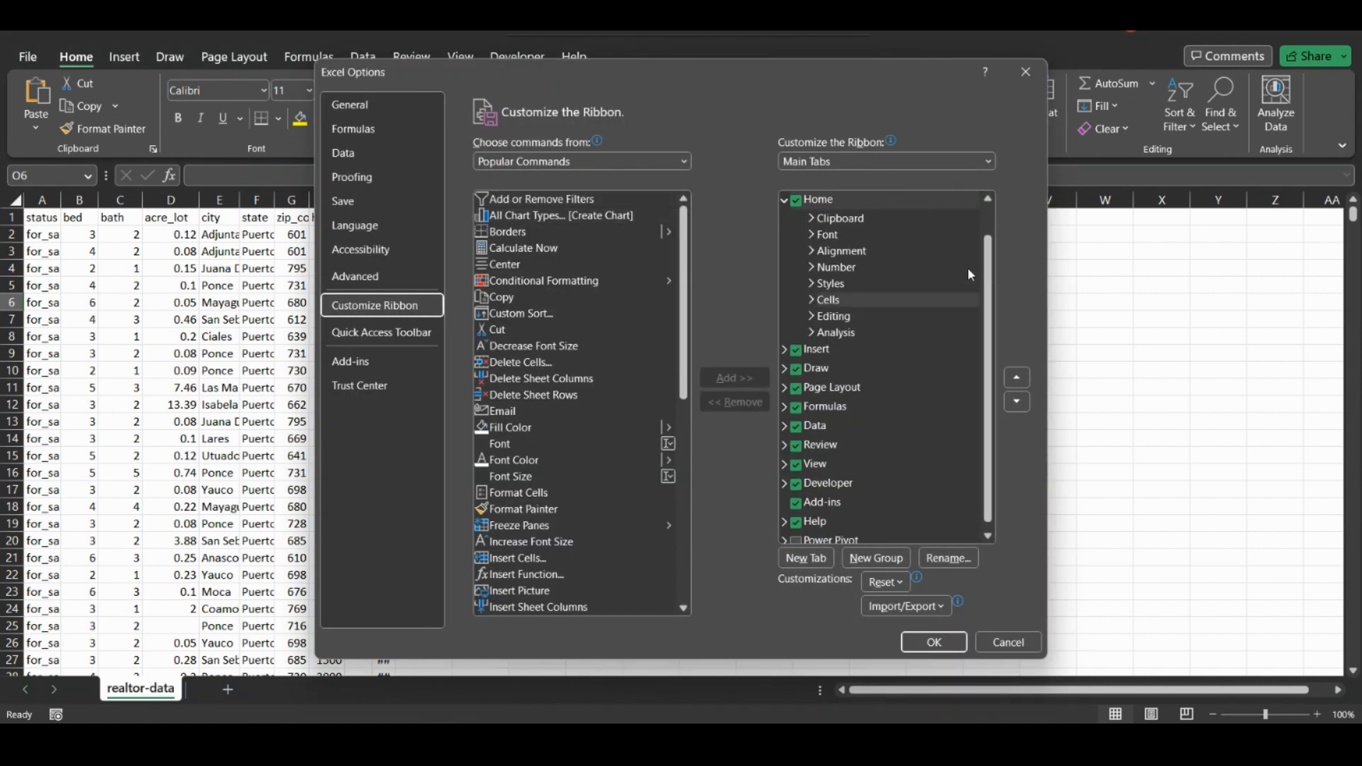
scroll(979, 319, "down", 1)
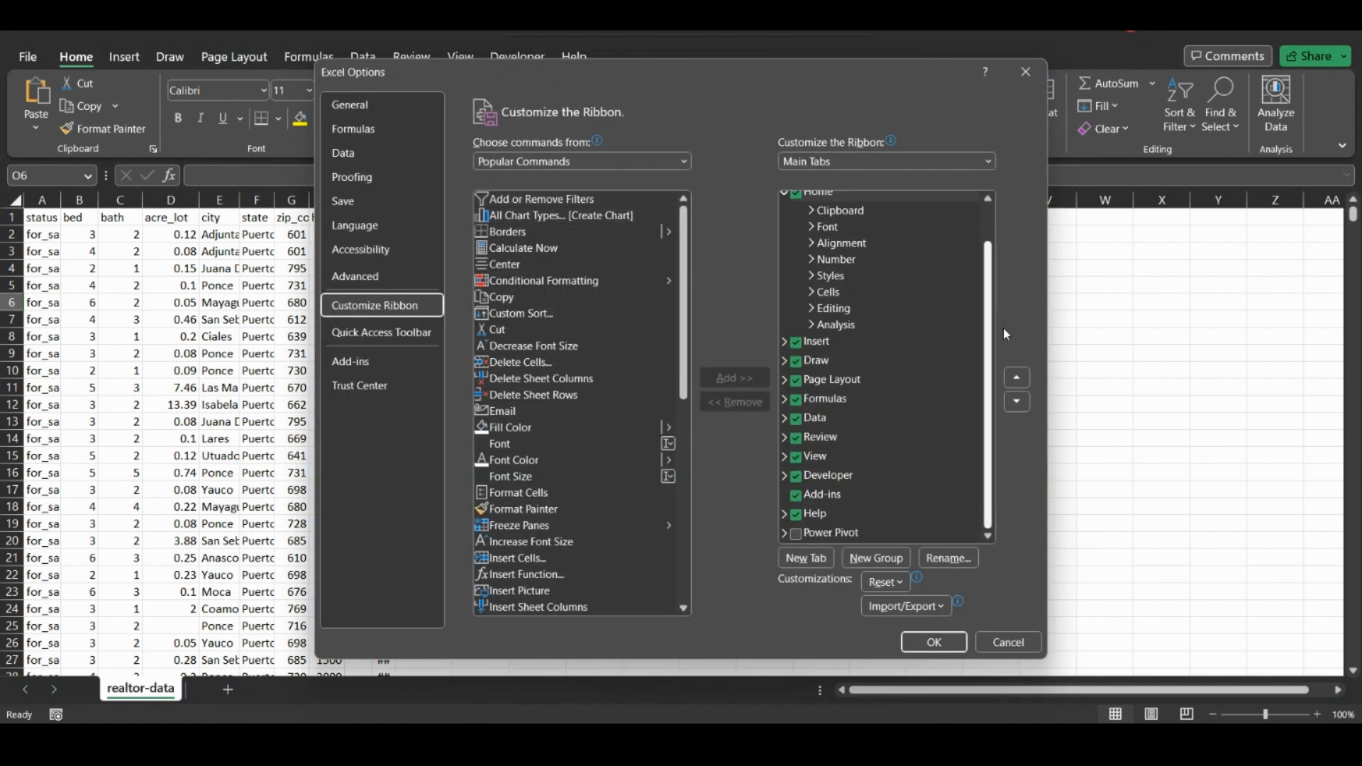
left_click(797, 477)
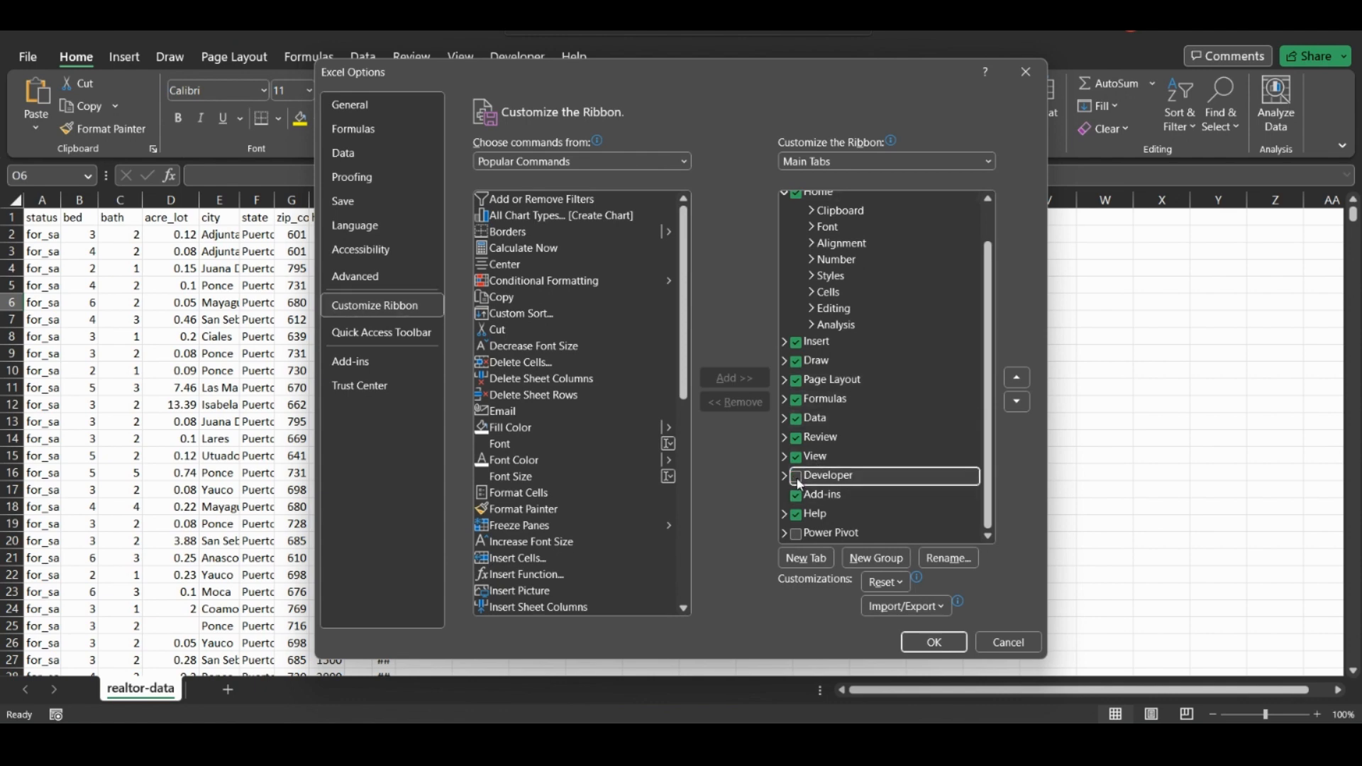
left_click(796, 476)
left_click(934, 642)
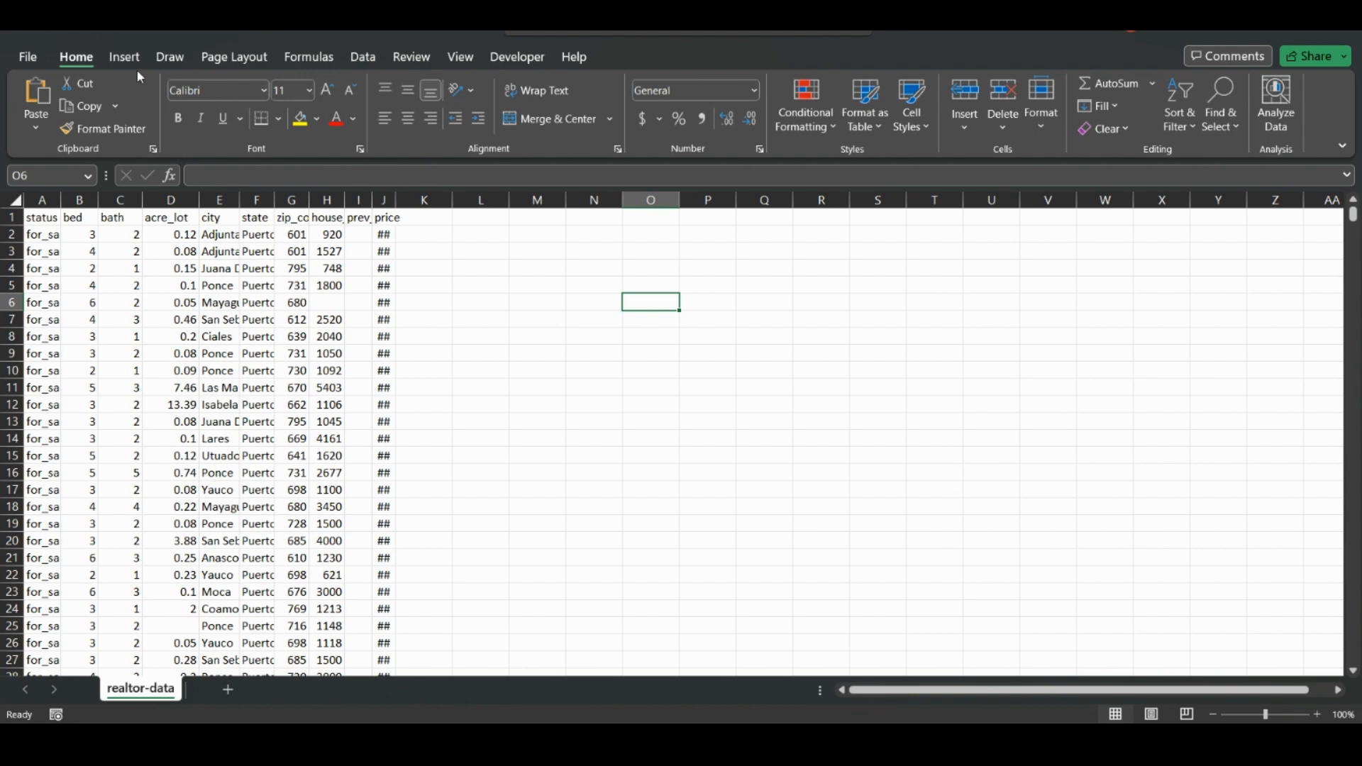
Insert a form control button with the default macro name, placed over about columns R to U, rows 6 to 11
left_click(497, 61)
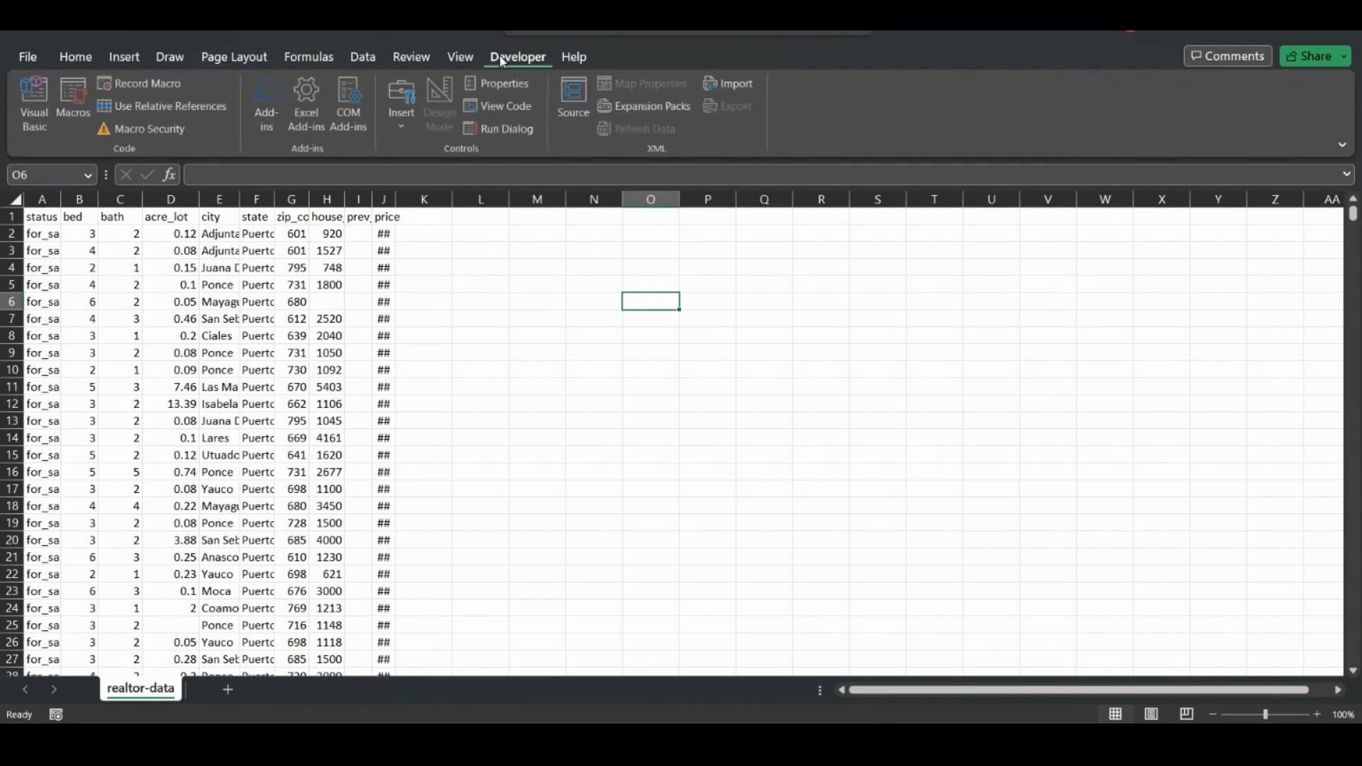
left_click(404, 133)
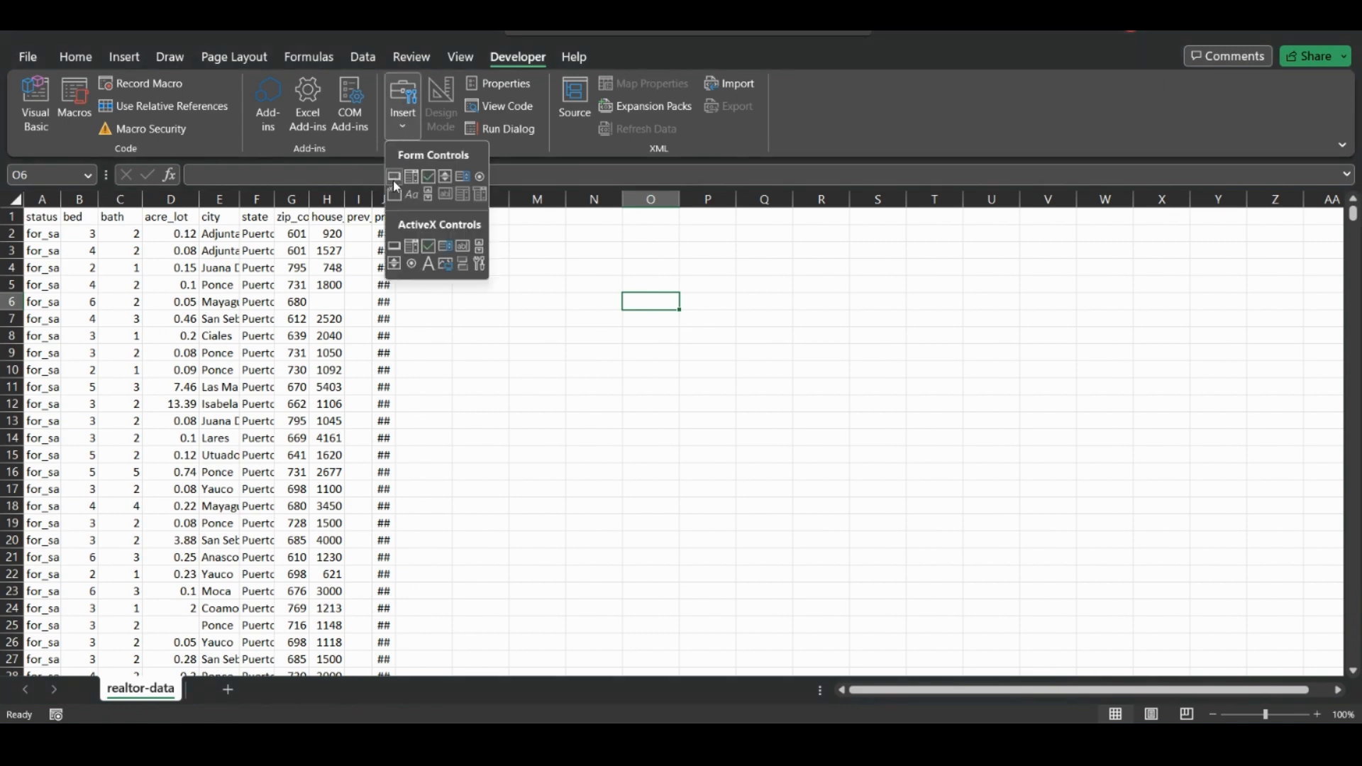
left_click(393, 176)
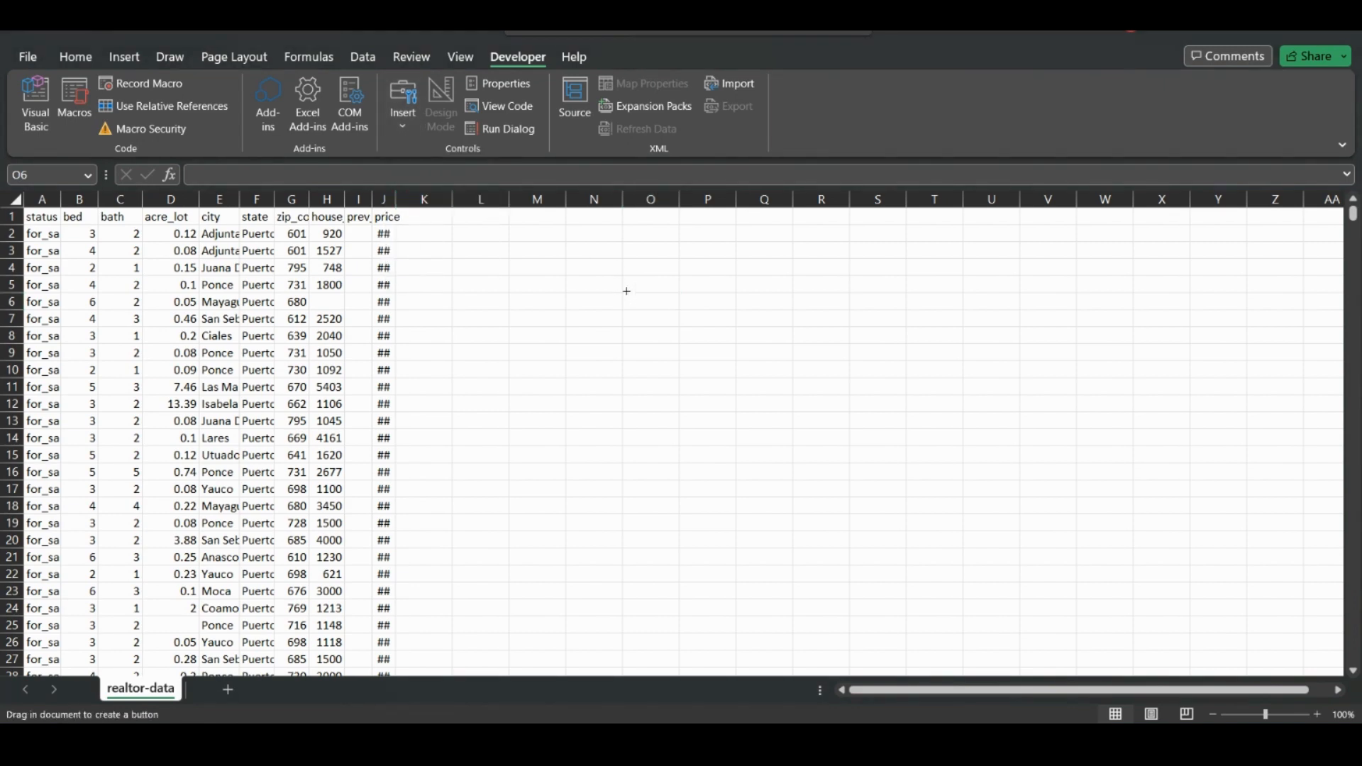
left_click_drag(626, 291, 811, 376)
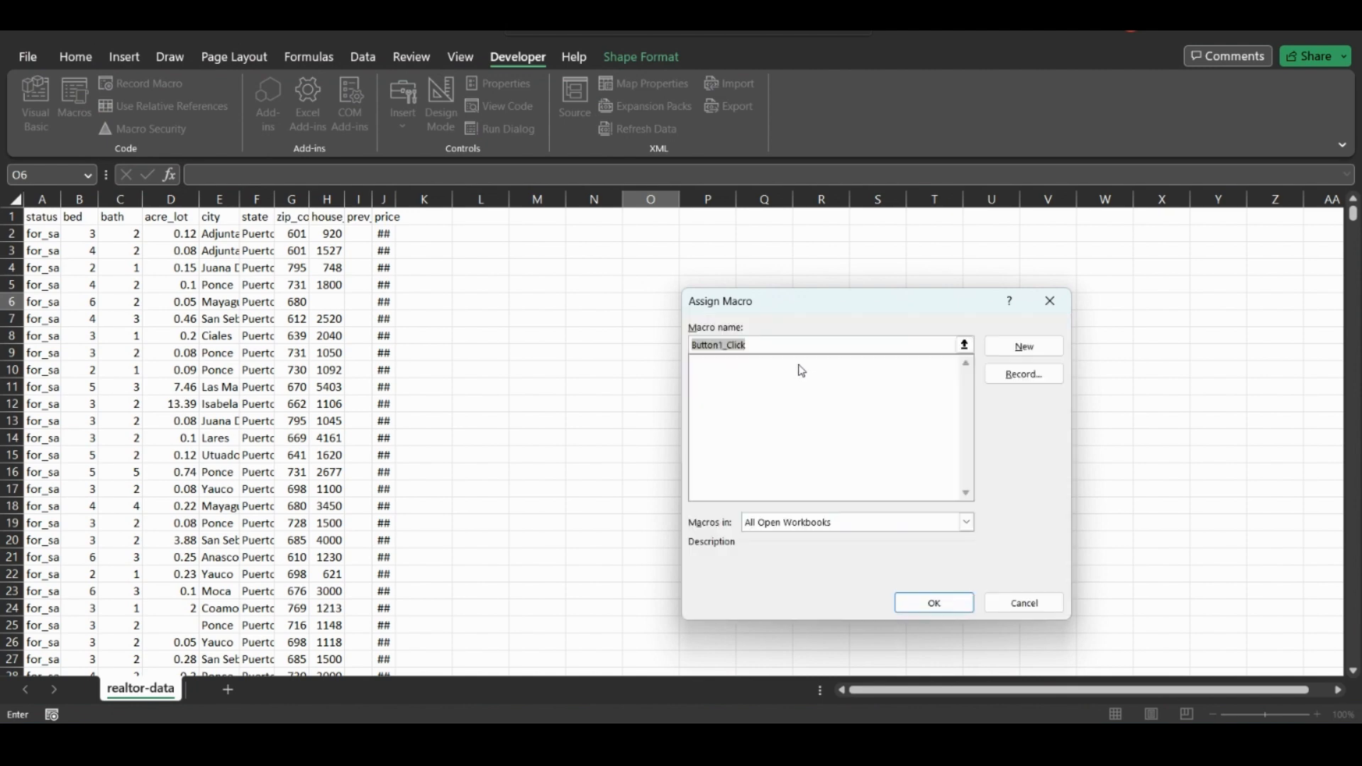
left_click(934, 602)
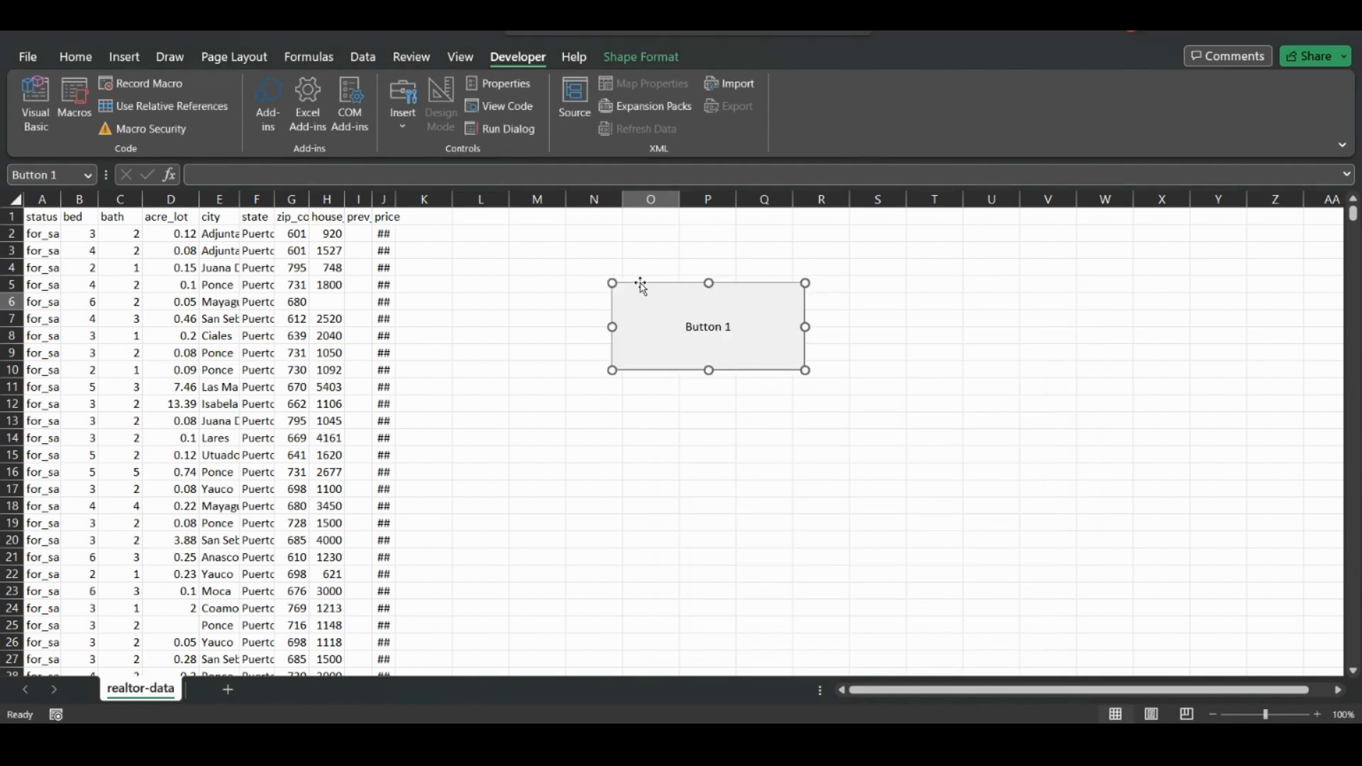
left_click_drag(640, 285, 828, 296)
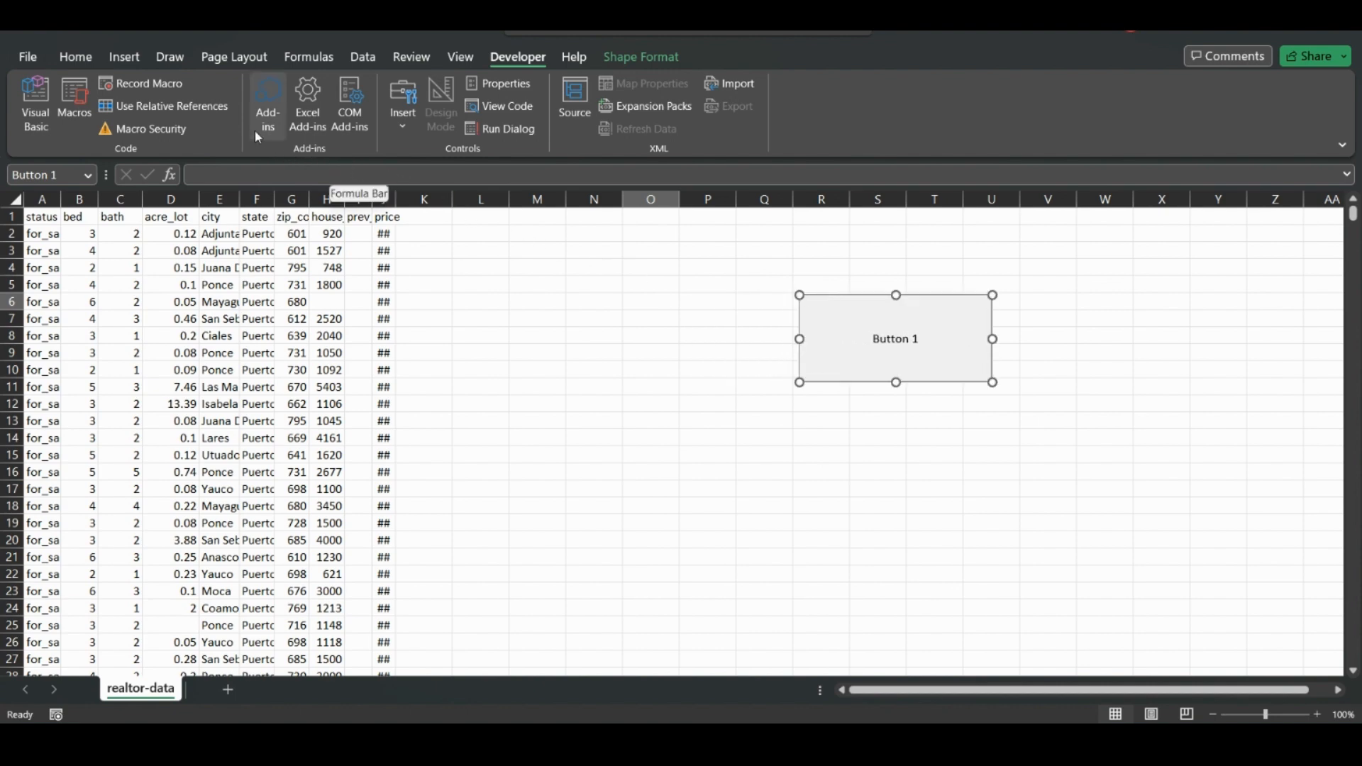
Start recording a macro named Macro1 stored in This Workbook, and autofit the widths of columns A to J
left_click(134, 88)
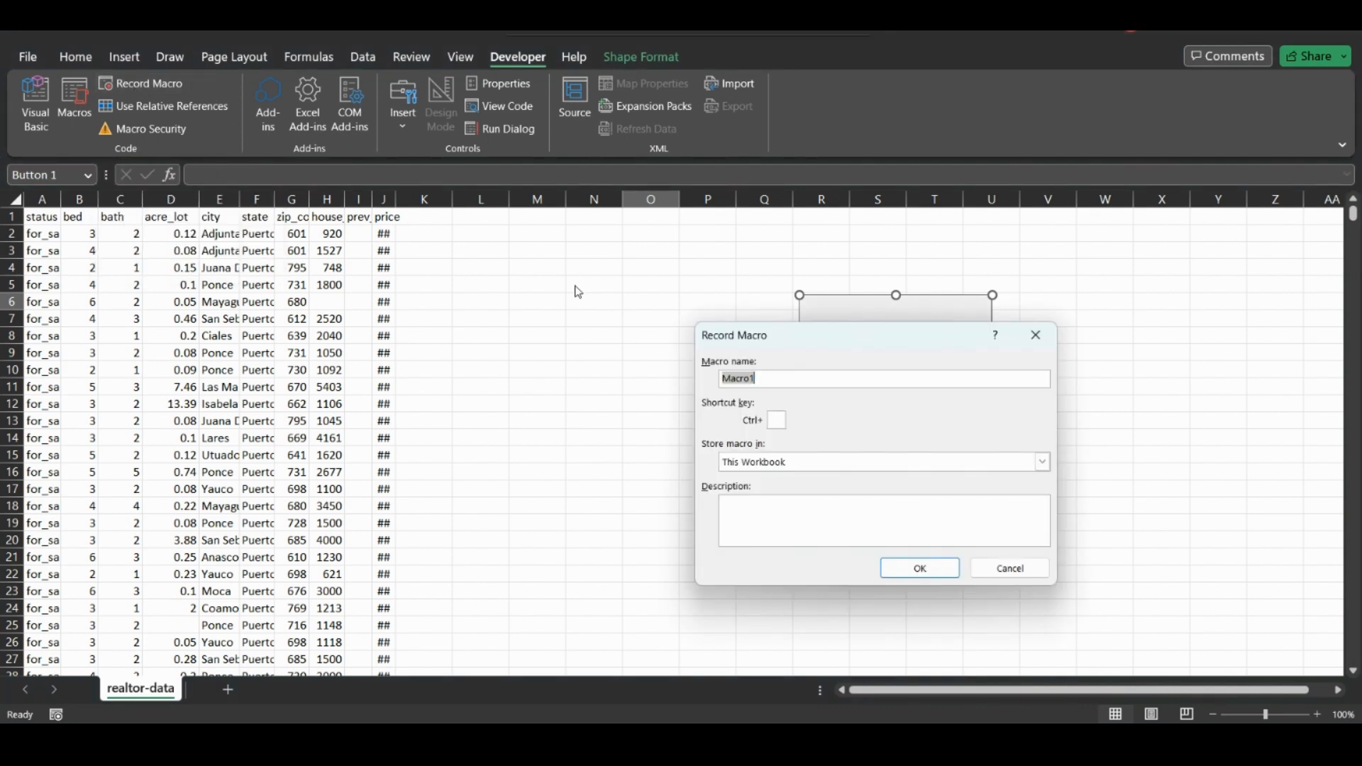
left_click_drag(789, 349, 681, 307)
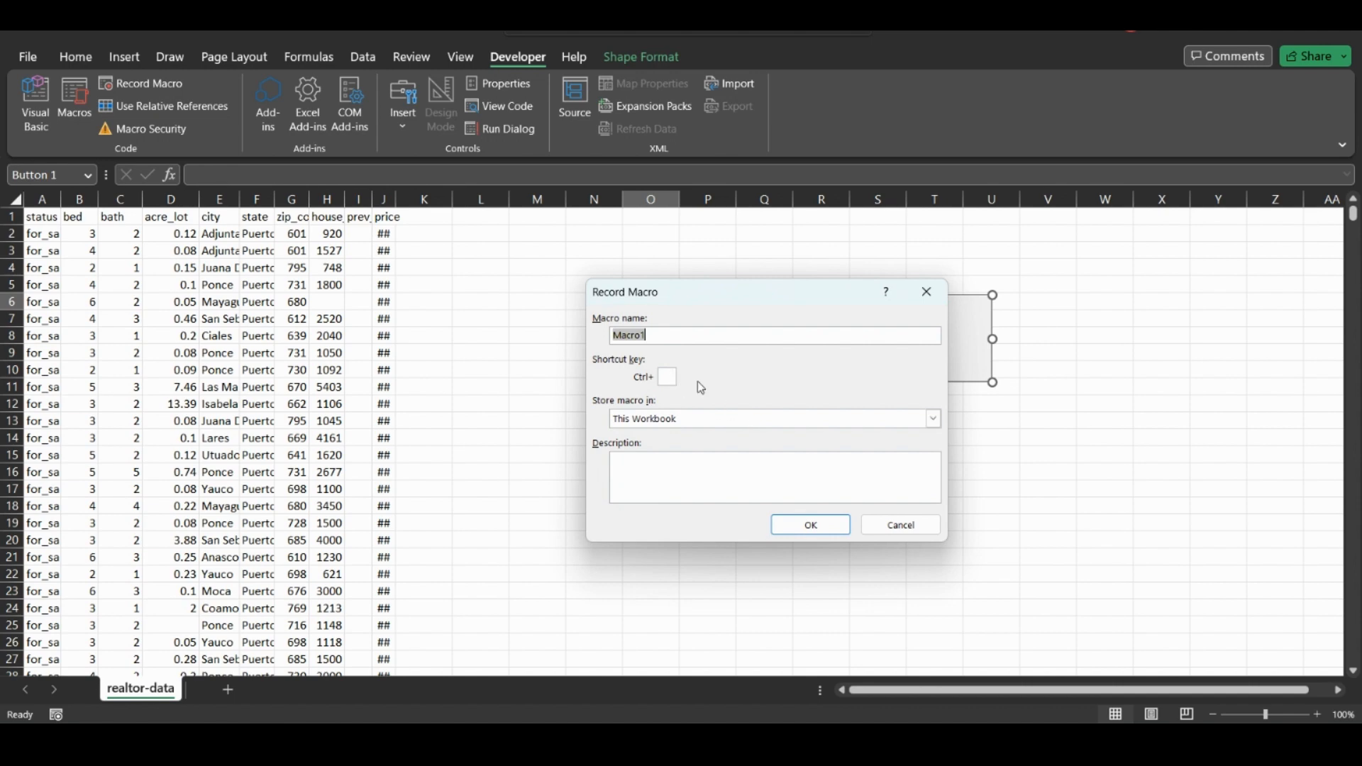
left_click(803, 528)
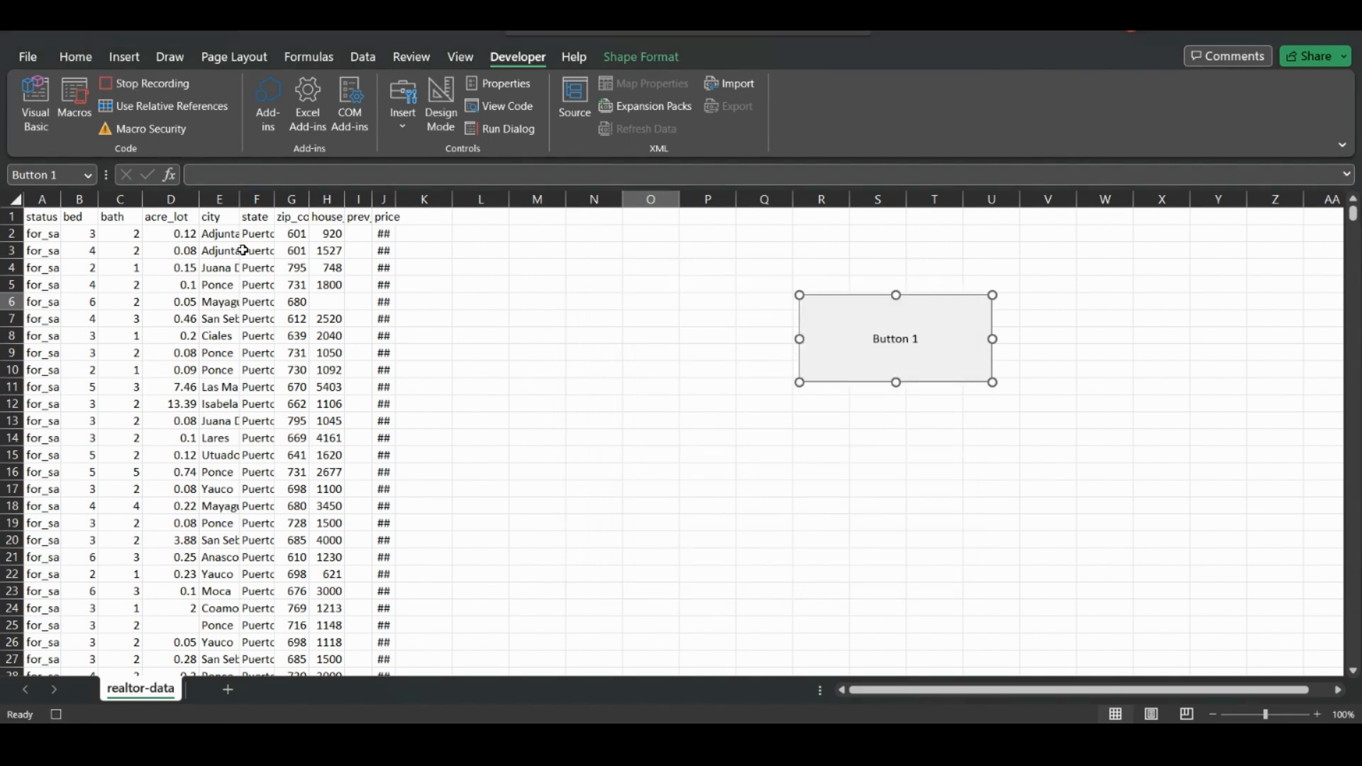
left_click_drag(43, 199, 396, 200)
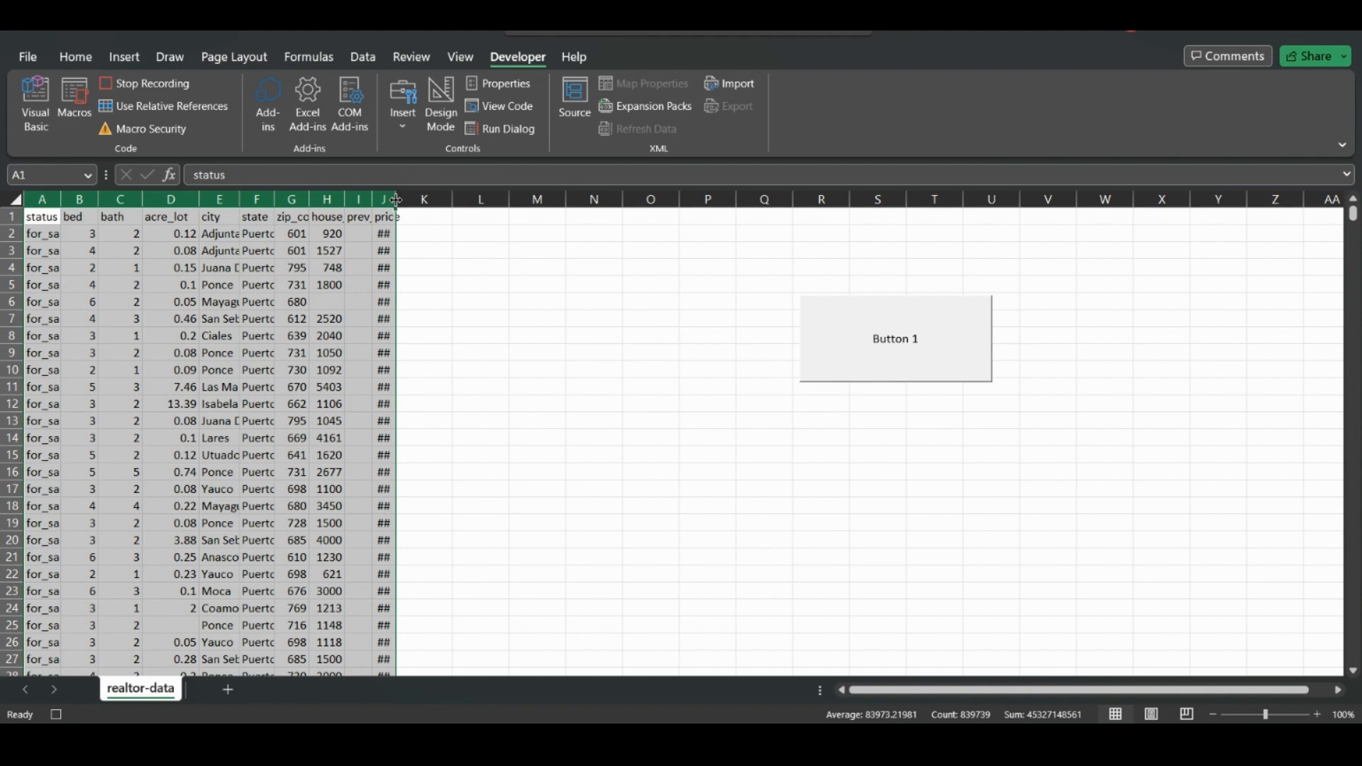
double_click(396, 199)
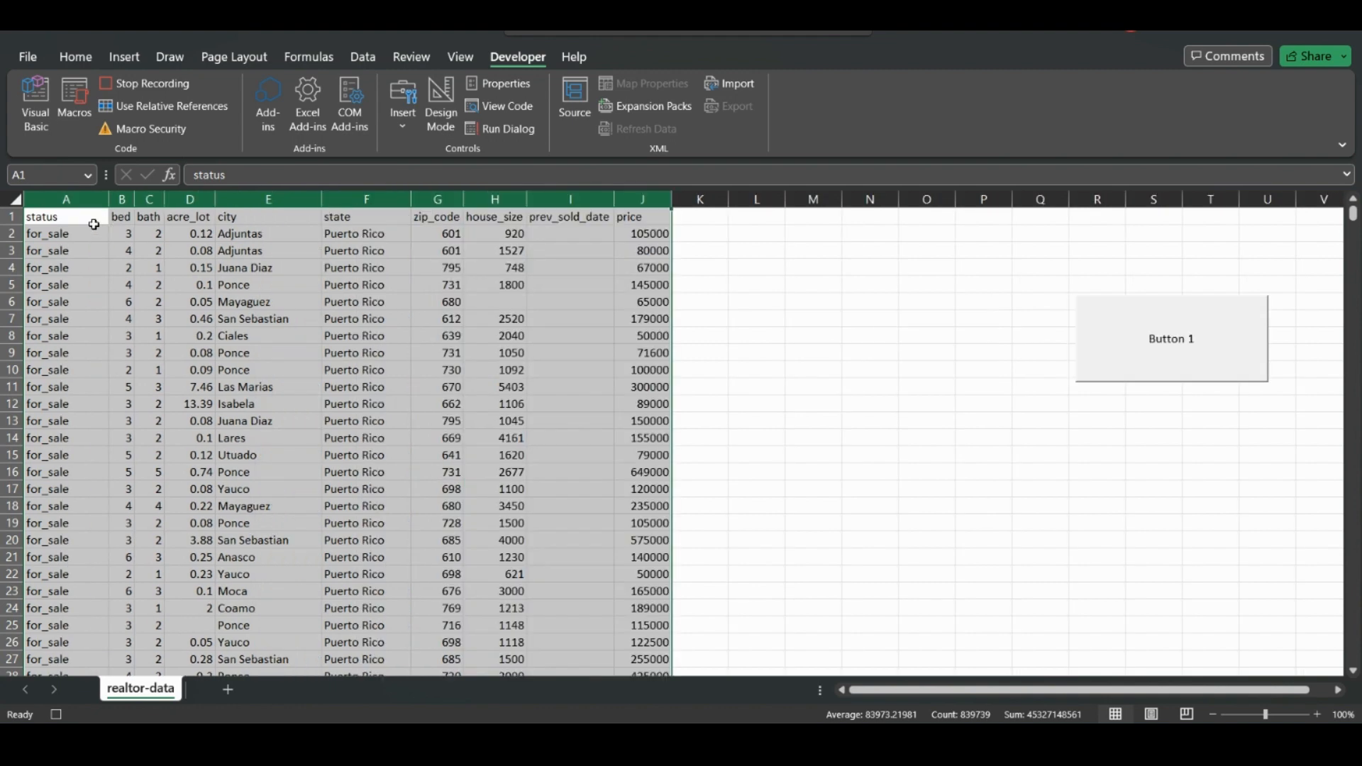
Increase the font size of the header cells A1:J1 to 18
left_click_drag(32, 216, 636, 222)
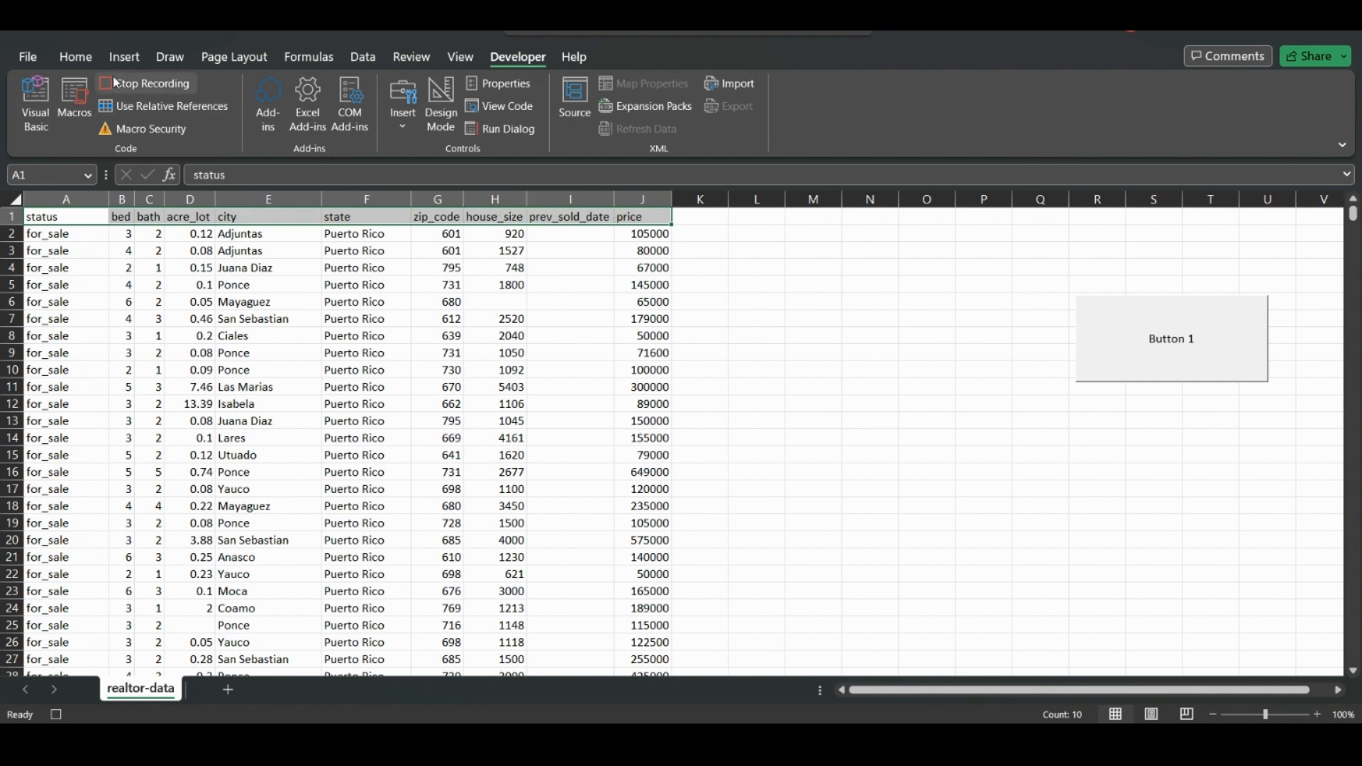
left_click(76, 57)
left_click(327, 90)
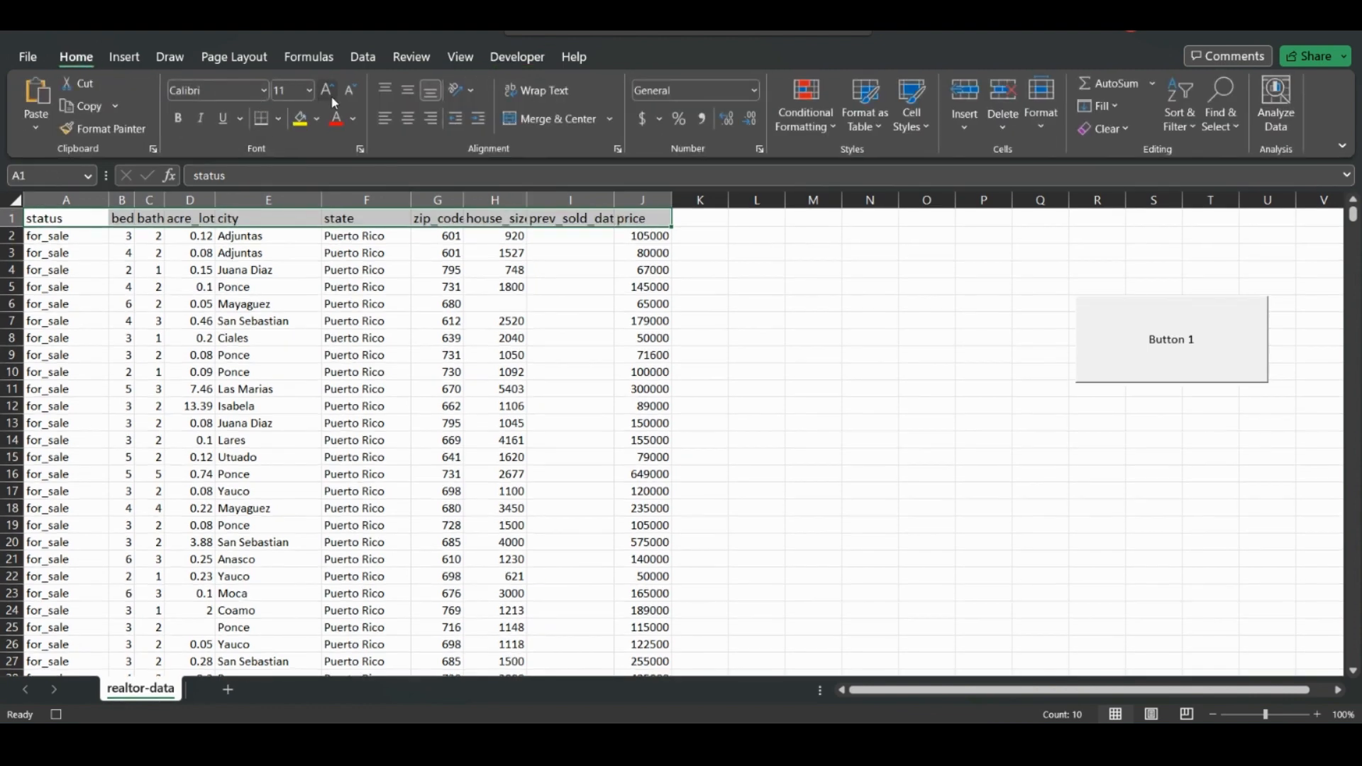
left_click(327, 90)
left_click(327, 90)
left_click(327, 91)
Give the header cells A1:J1 a black font colour and a light blue fill
left_click(353, 120)
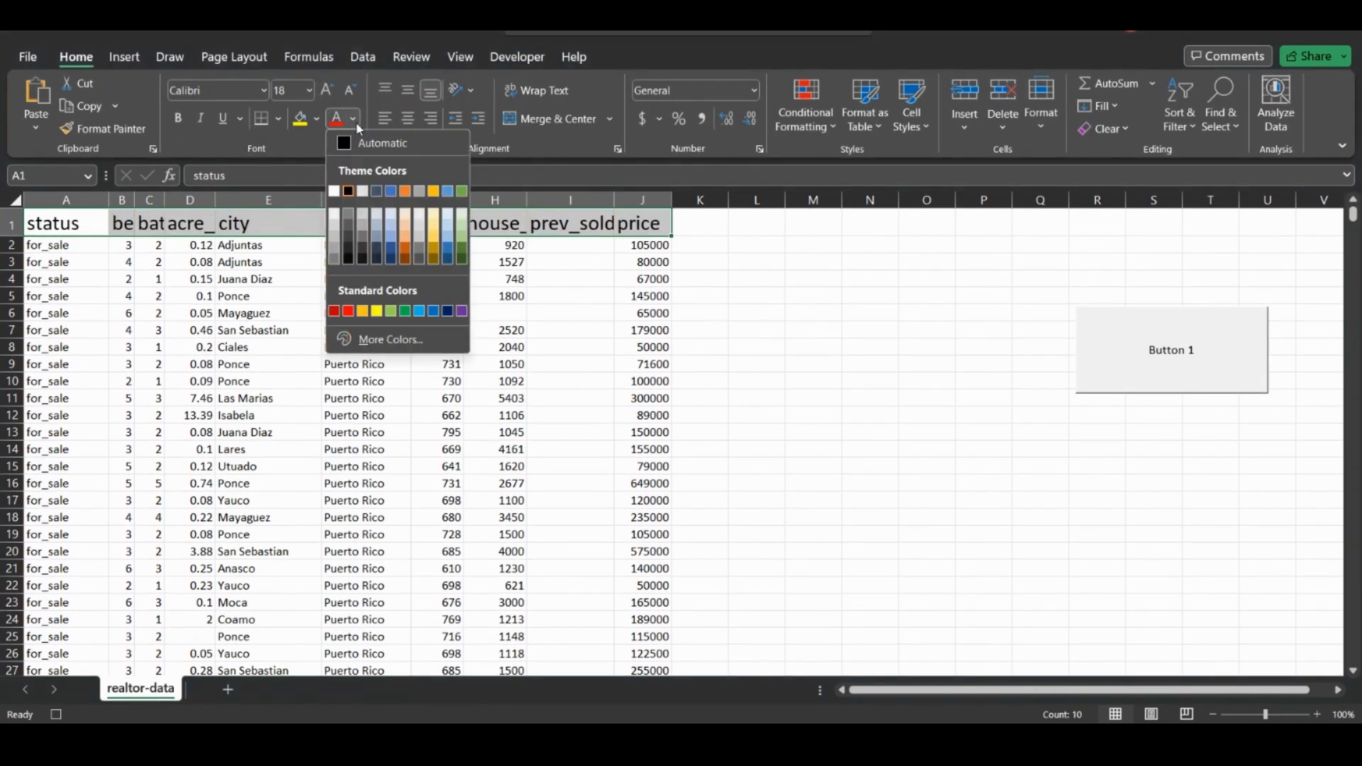
left_click(390, 226)
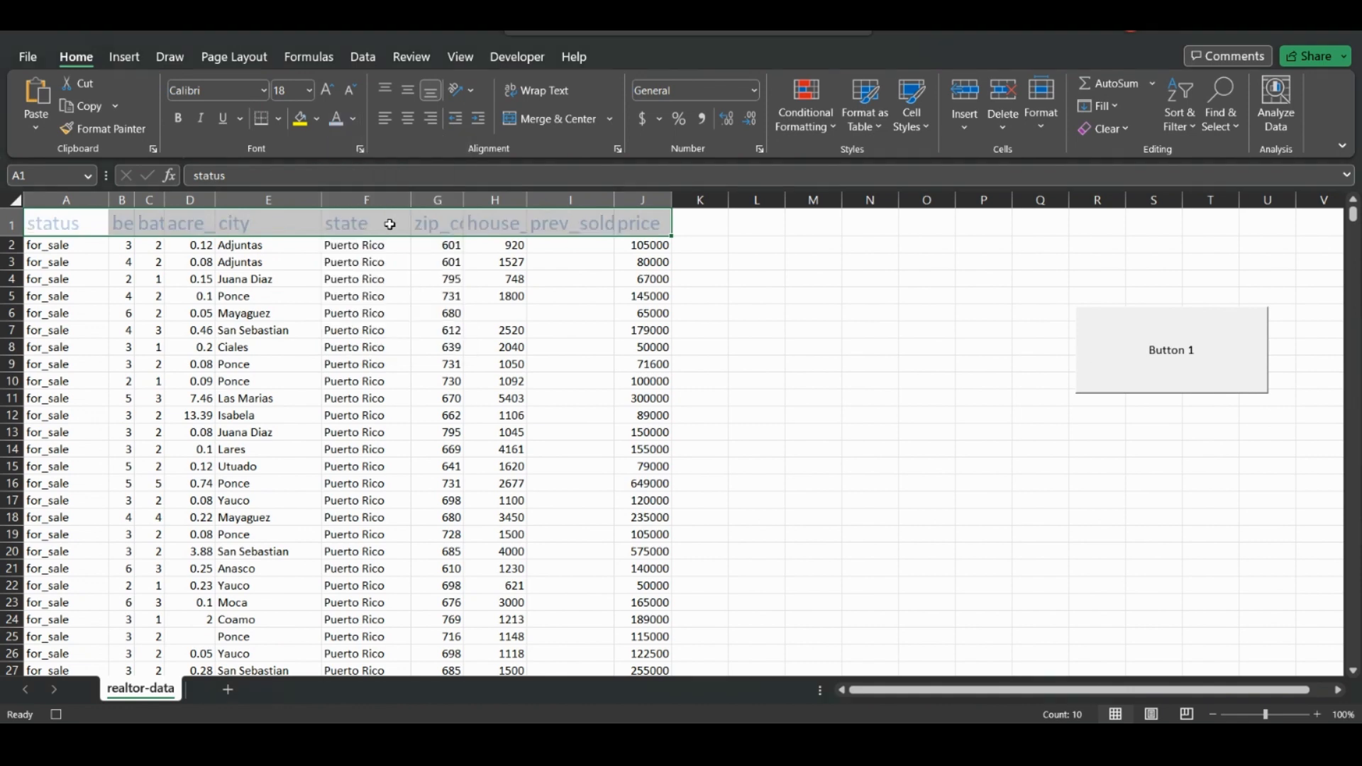
left_click(354, 120)
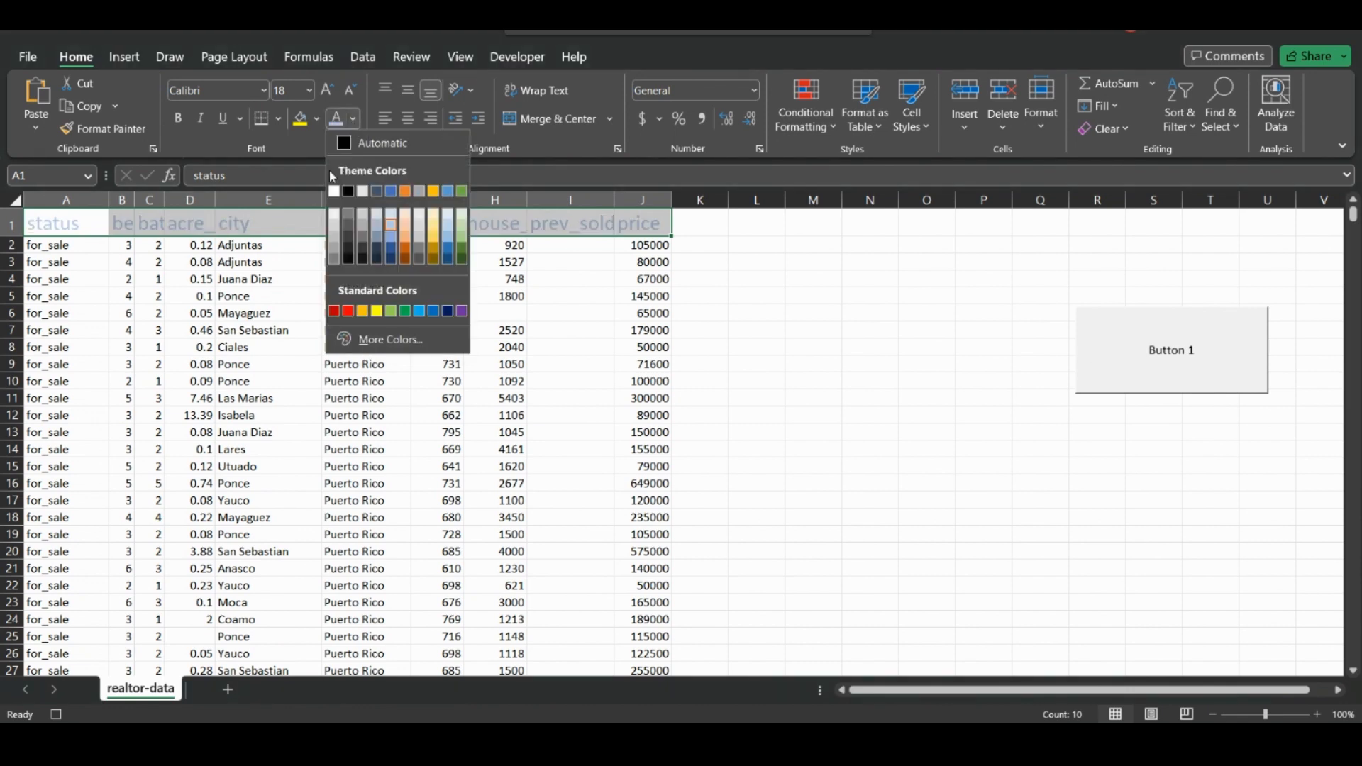
left_click(349, 194)
left_click(317, 120)
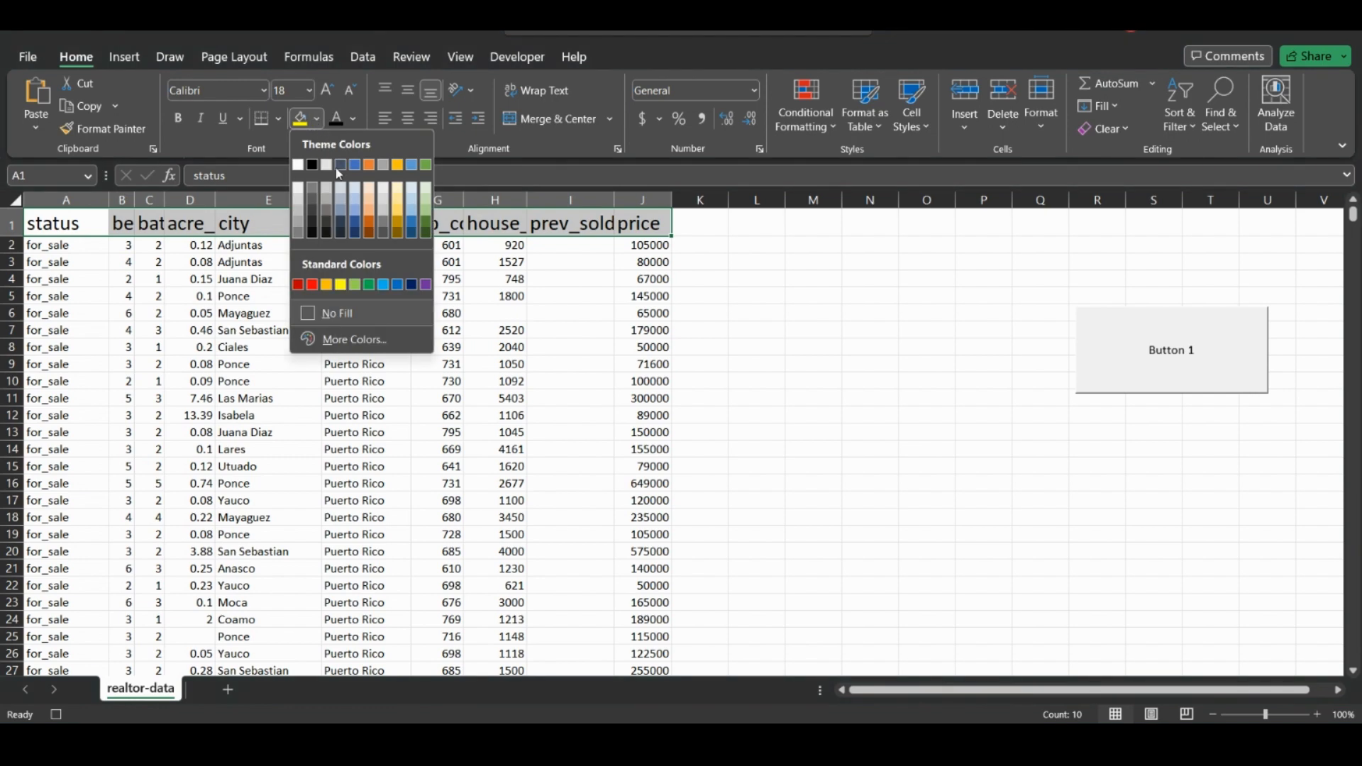
left_click(357, 205)
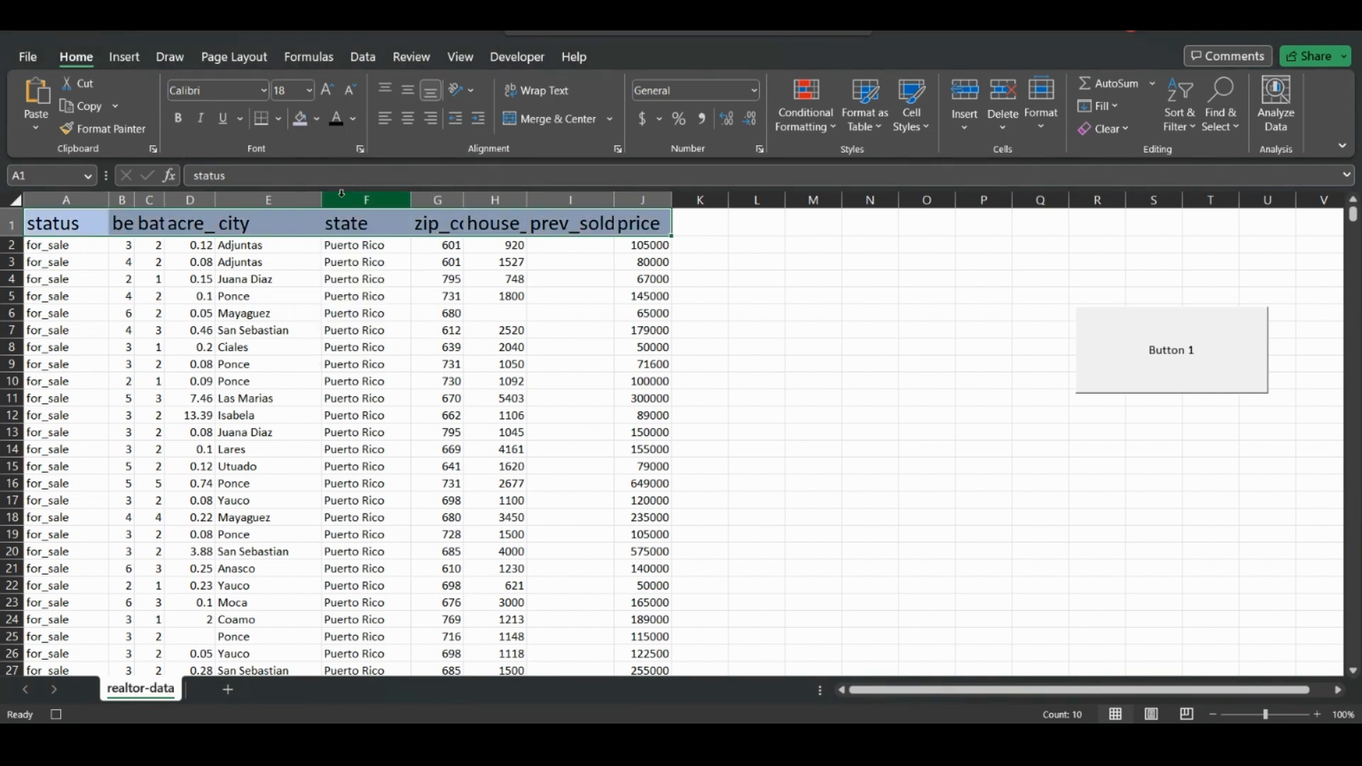
Centre the header cells vertically and horizontally, and autofit columns A to J to the enlarged headers
left_click(406, 90)
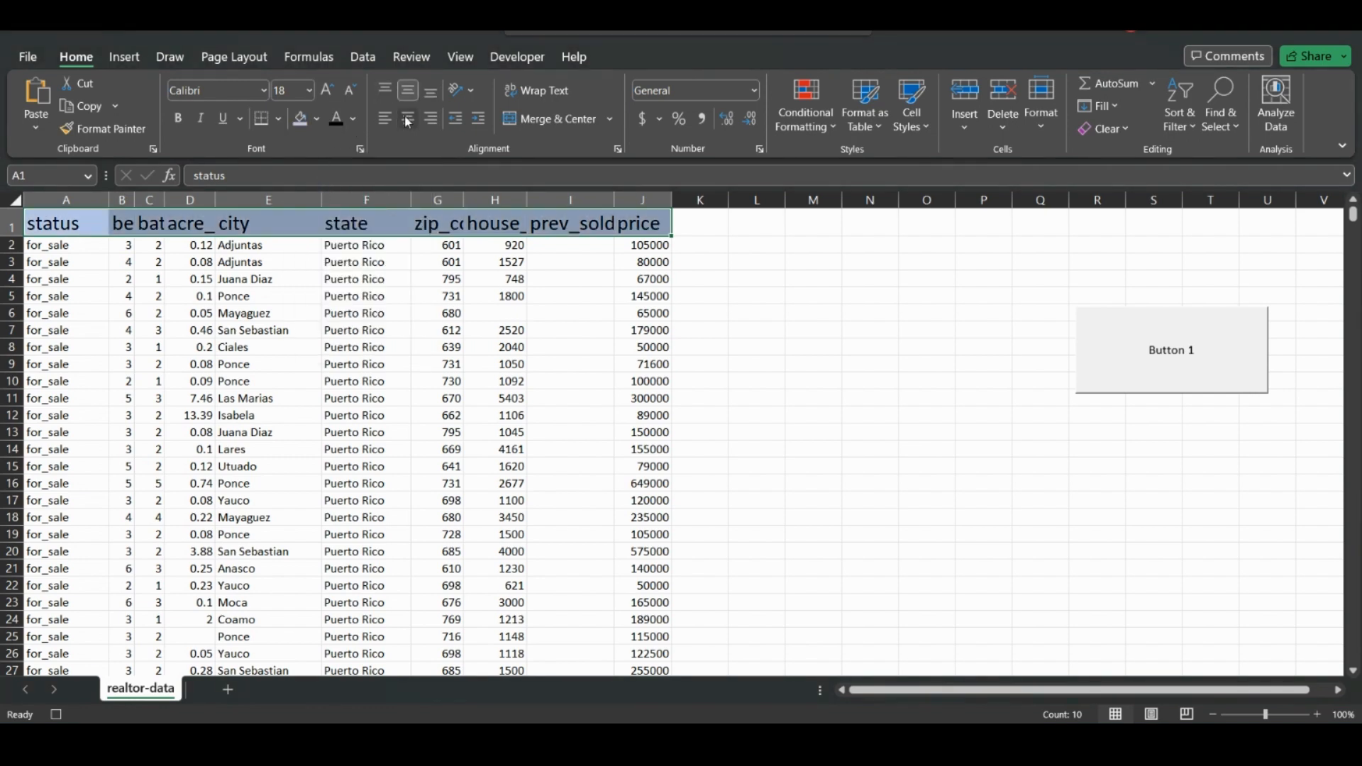
left_click(408, 118)
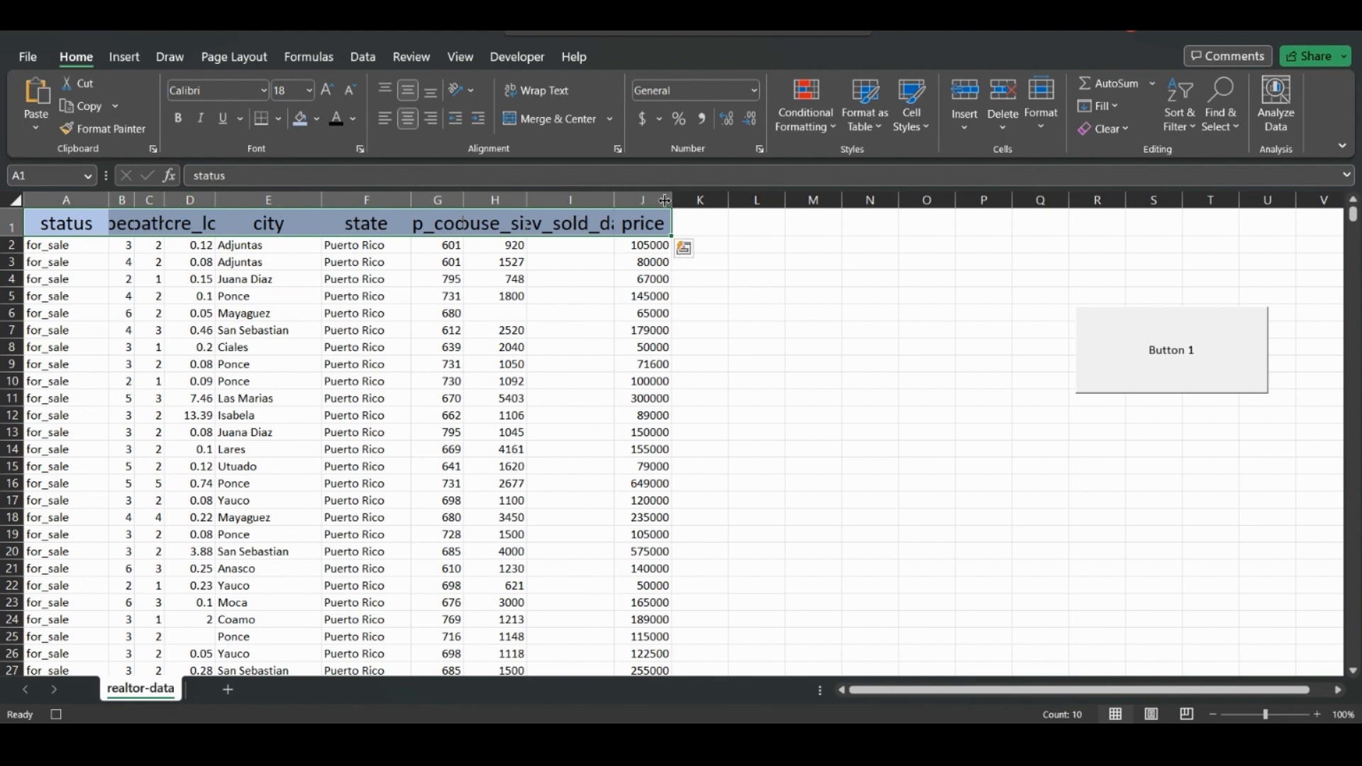
left_click_drag(651, 201, 80, 192)
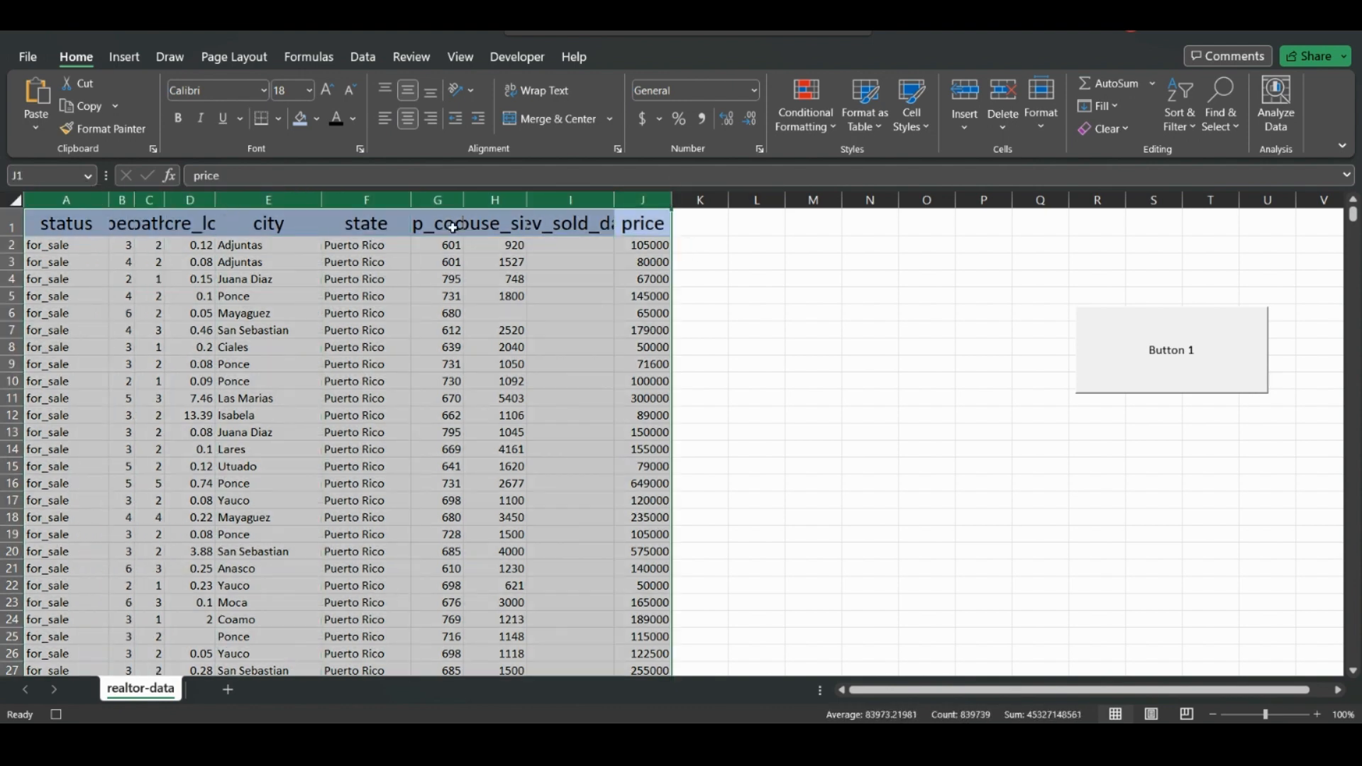
double_click(672, 200)
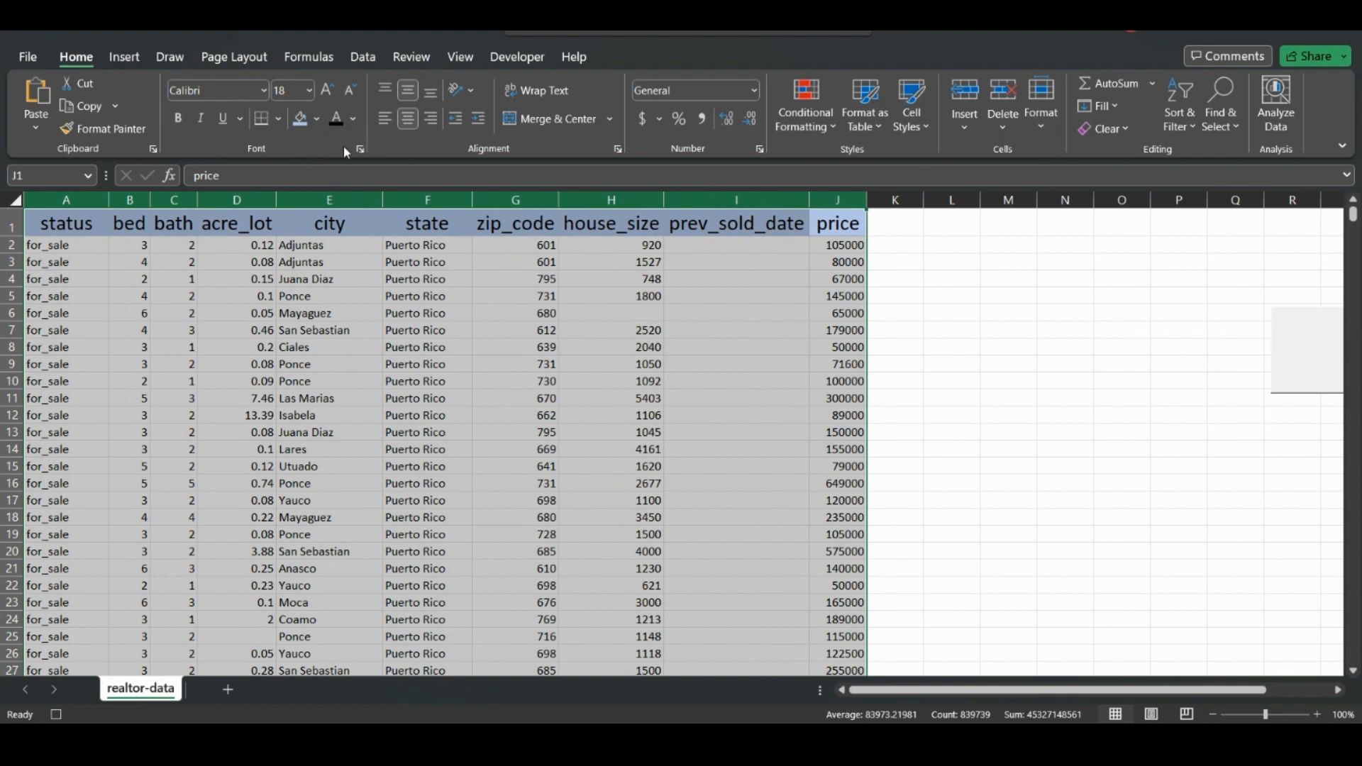
Centre all contents of columns A to J horizontally and vertically
left_click(407, 119)
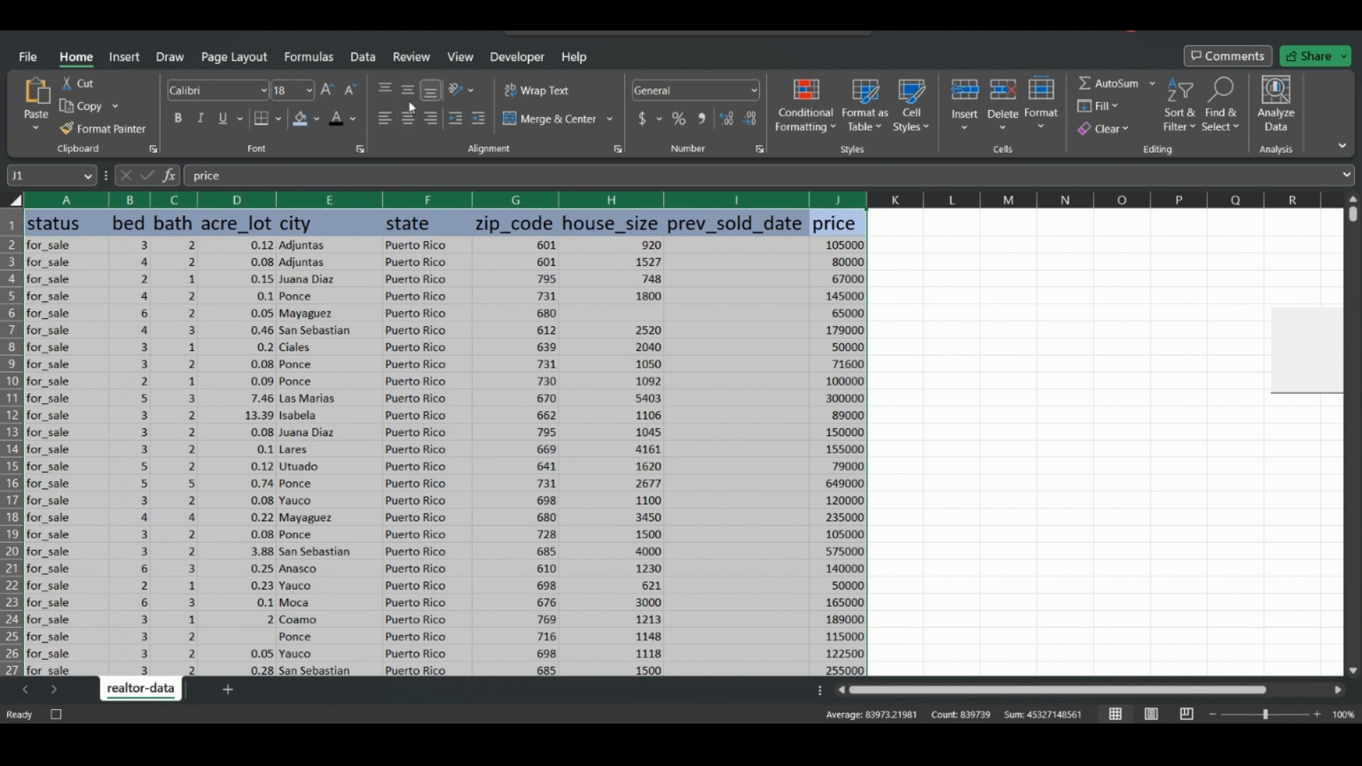
left_click(408, 118)
left_click(409, 92)
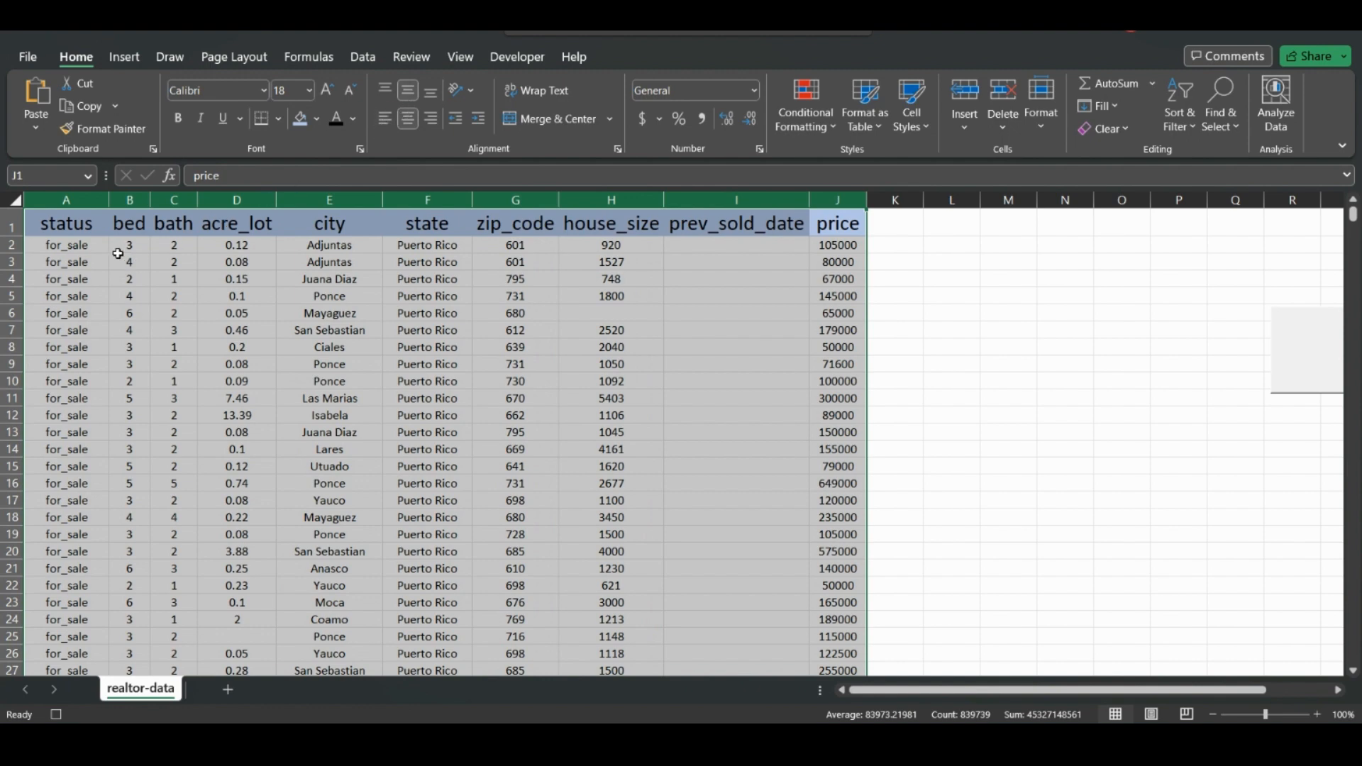
Start a new conditional formatting rule on the bath column C for cells with specific text containing 2
left_click(174, 200)
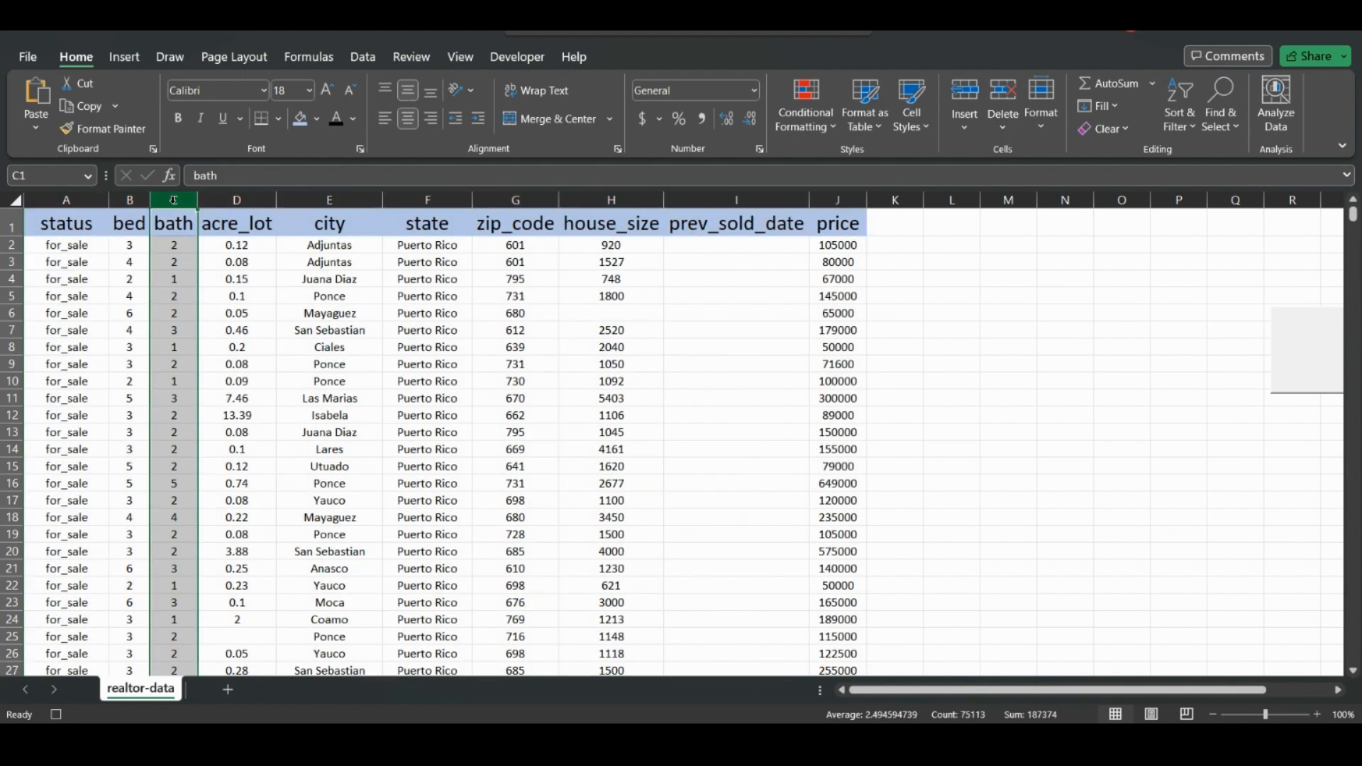
left_click(794, 127)
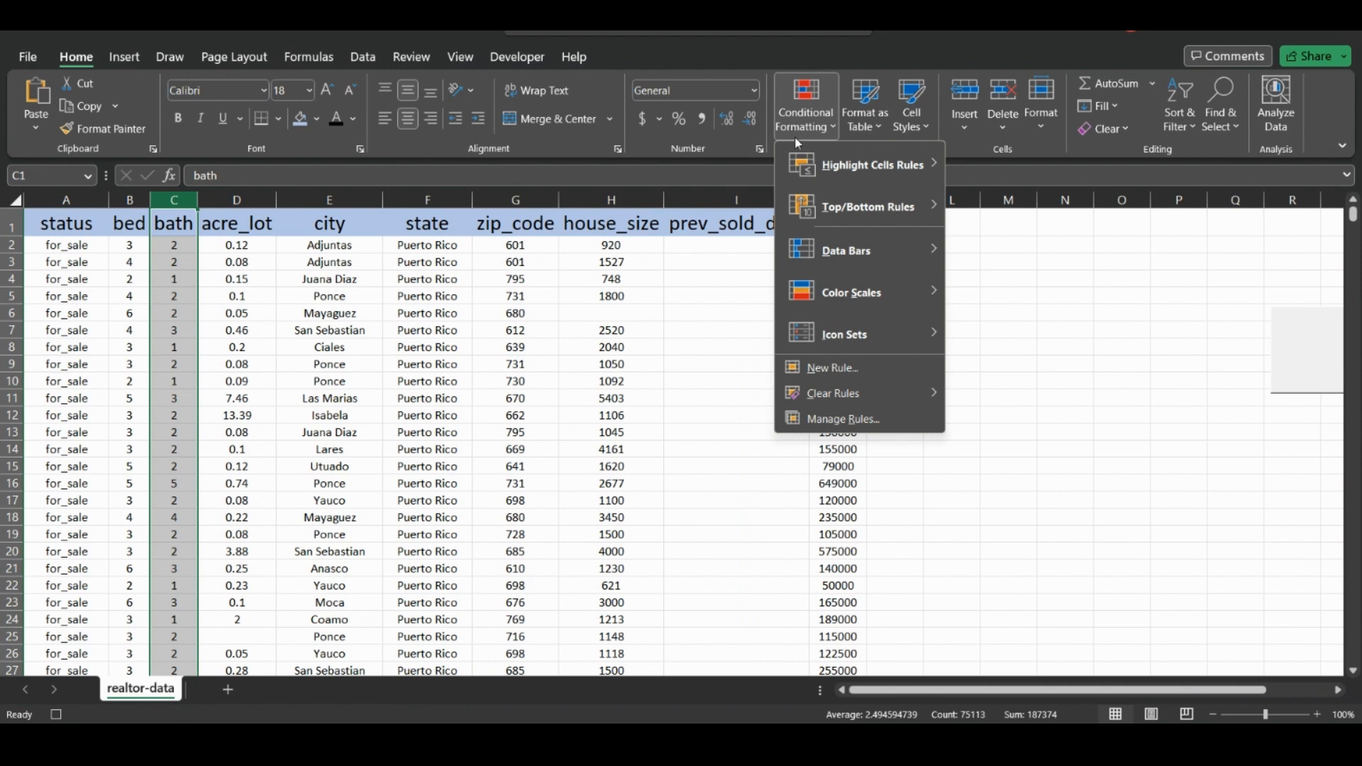
left_click(813, 369)
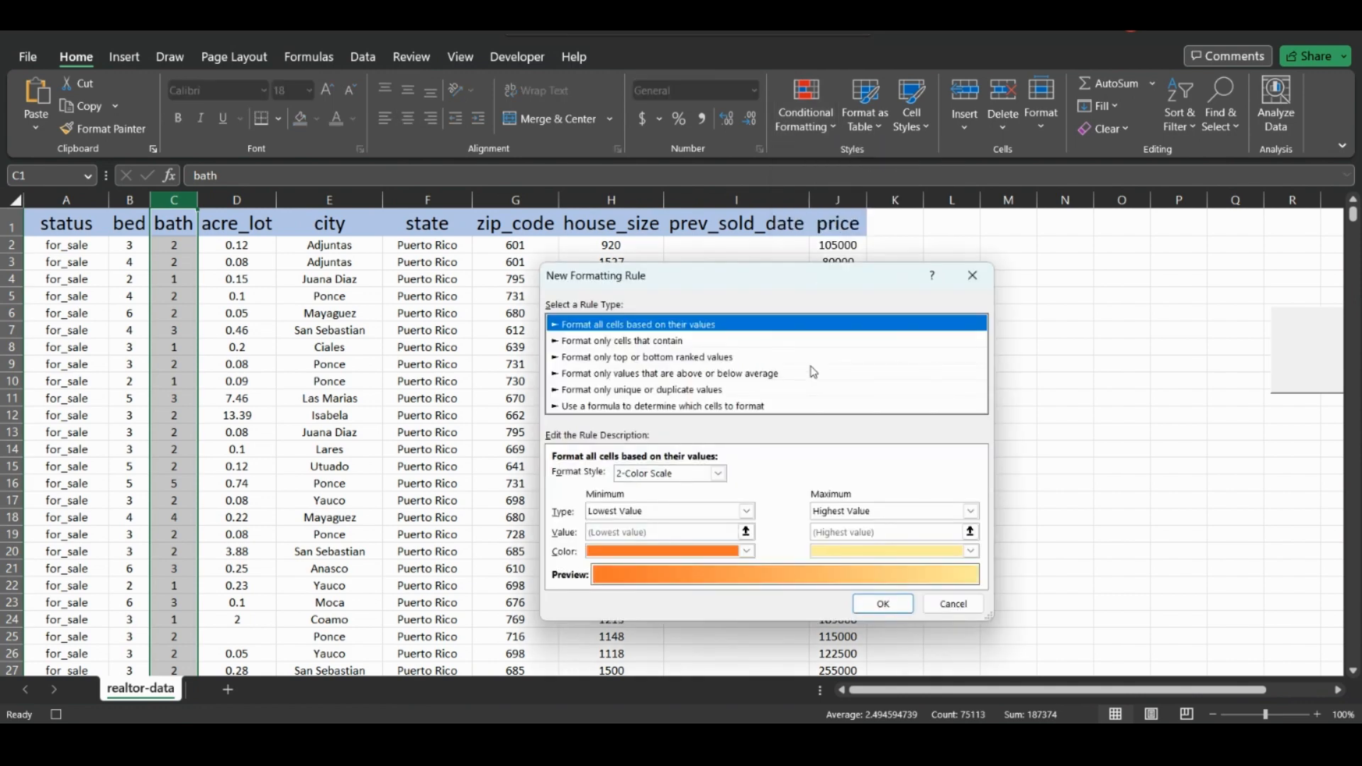
left_click(627, 341)
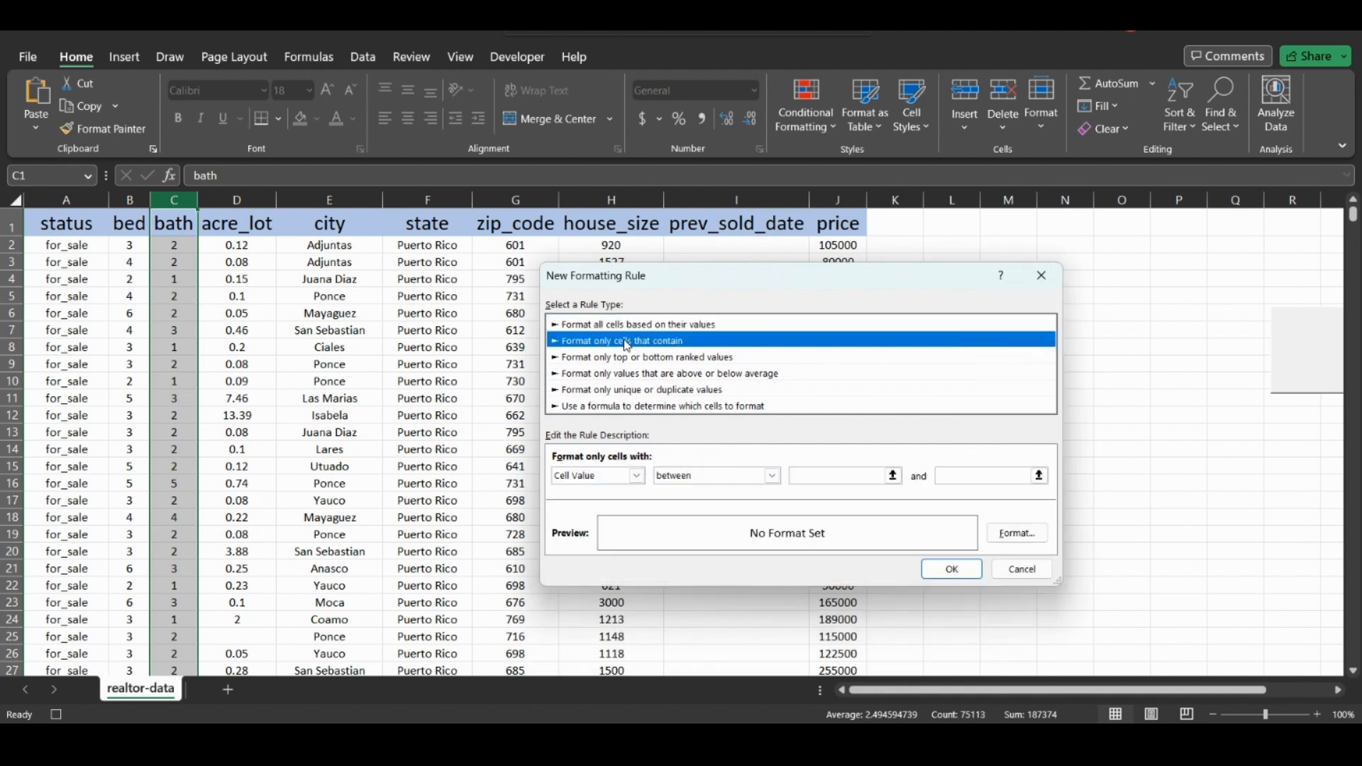
left_click(770, 476)
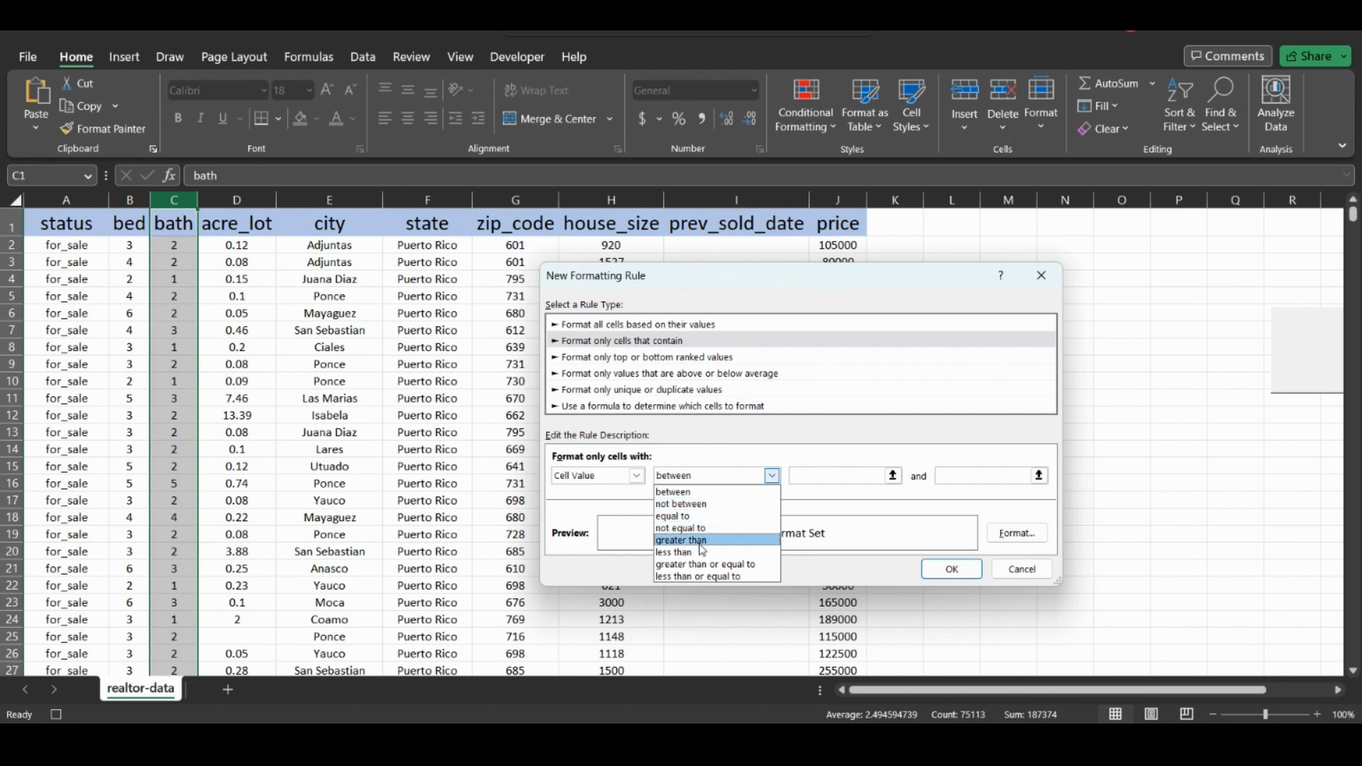
left_click(636, 475)
left_click(636, 475)
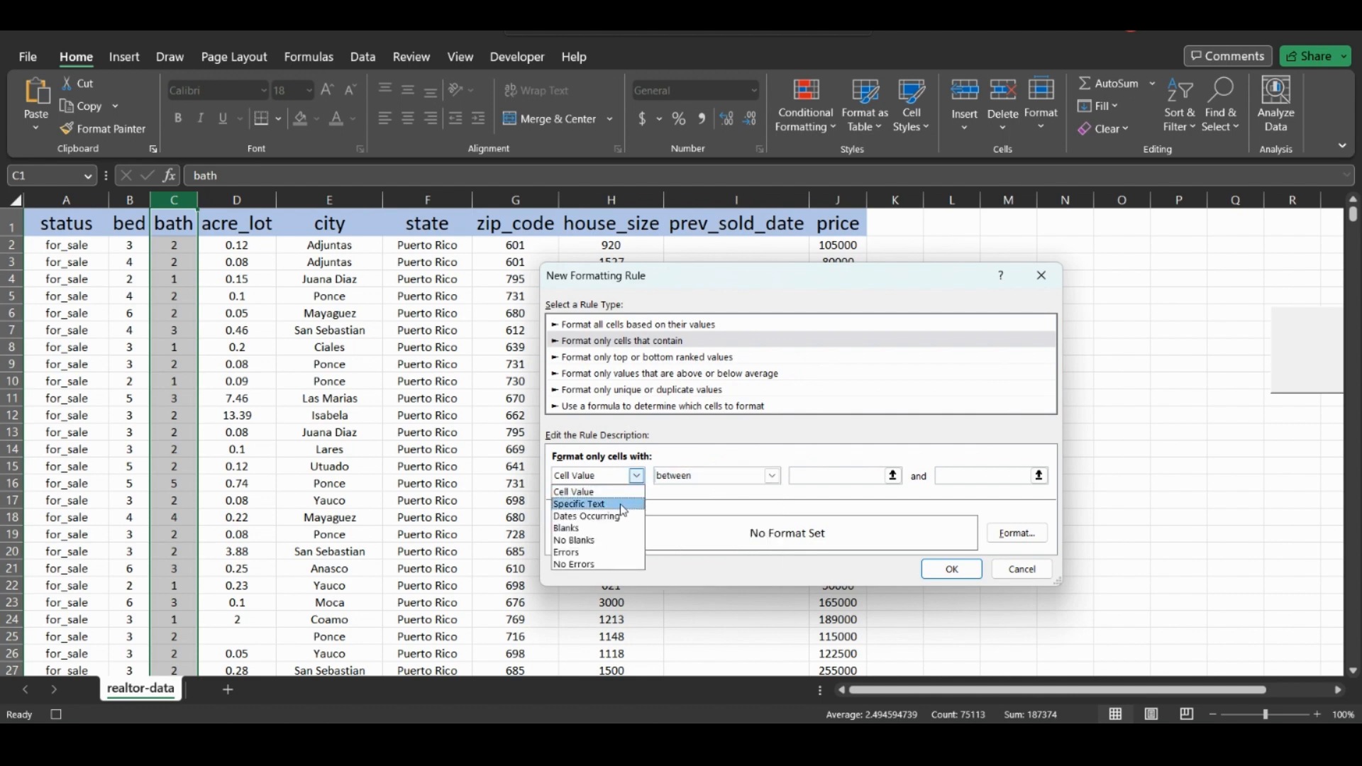
left_click(621, 505)
left_click(769, 478)
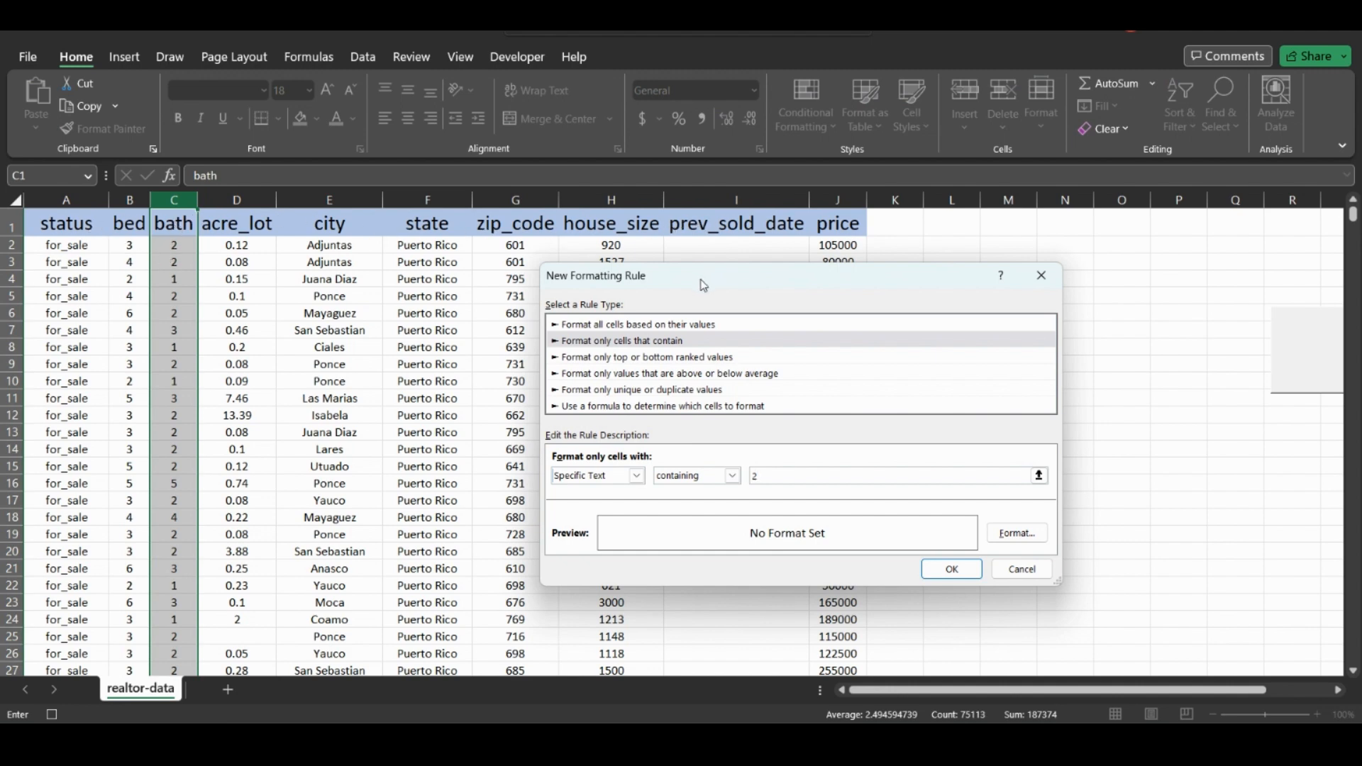
left_click_drag(704, 285, 897, 315)
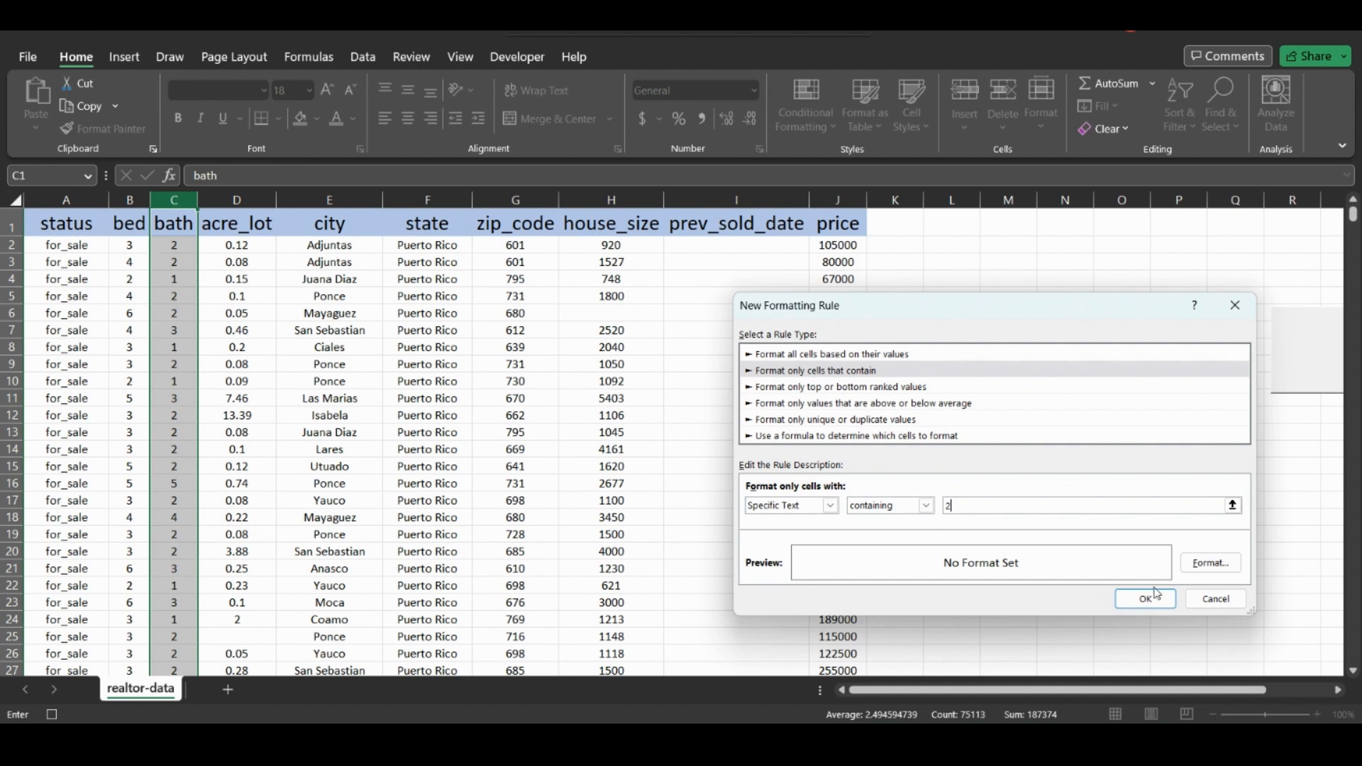
Give the rule's matching cells a light green fill and apply the rule to the bath column
left_click(1211, 562)
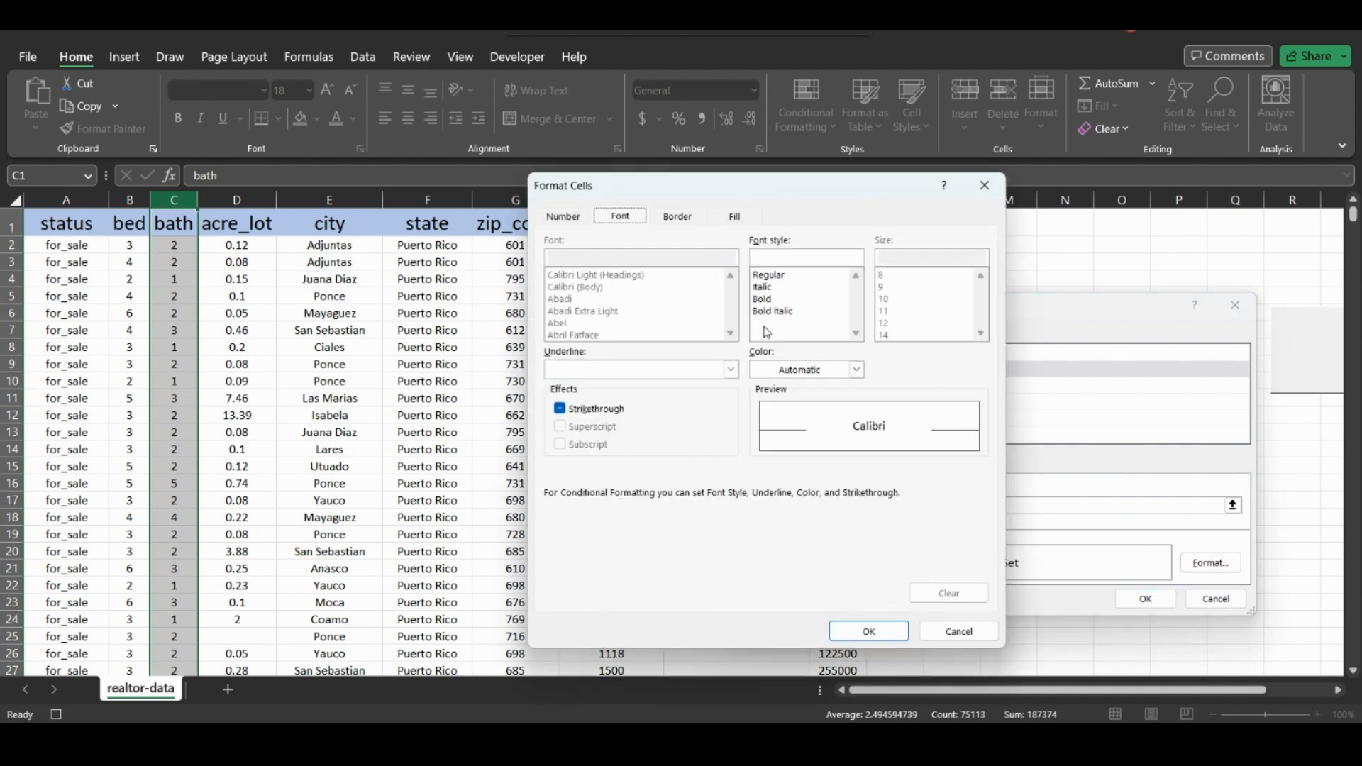
left_click(728, 218)
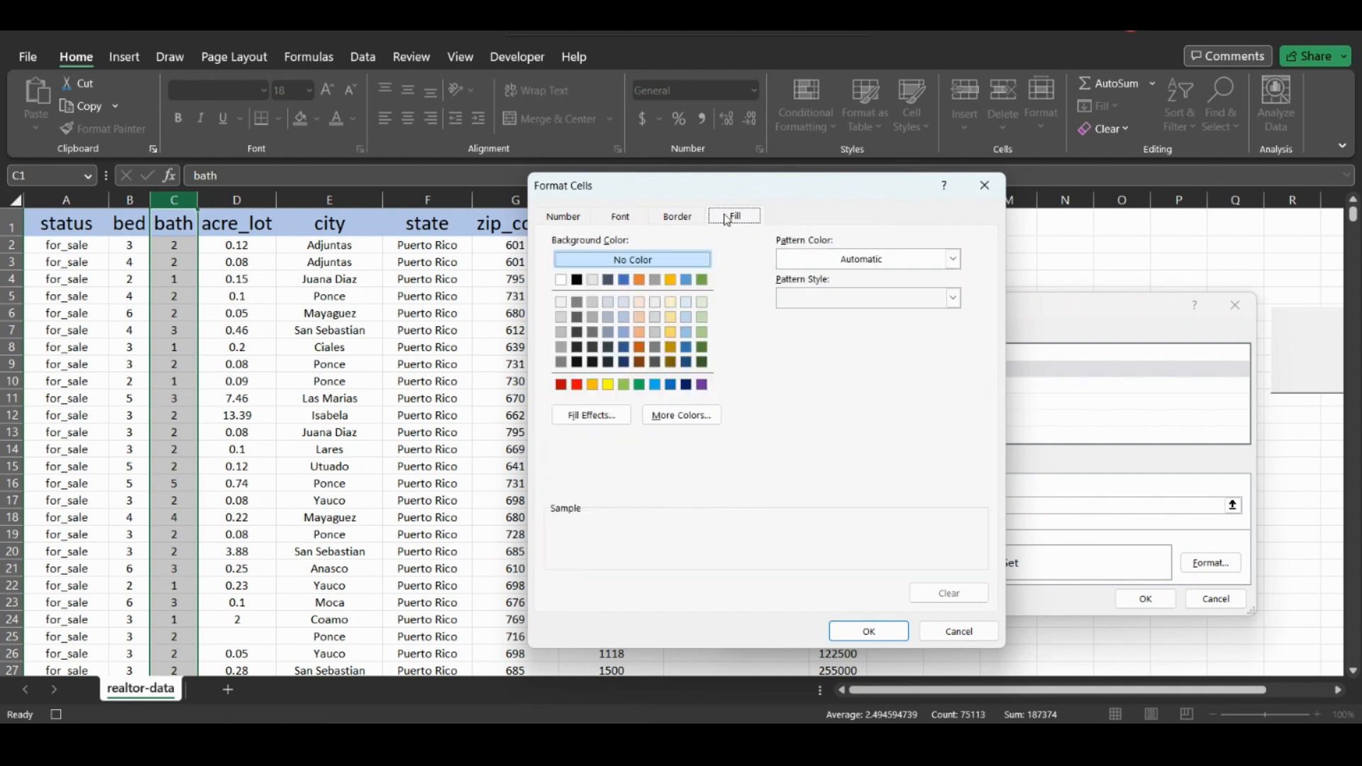
left_click(701, 332)
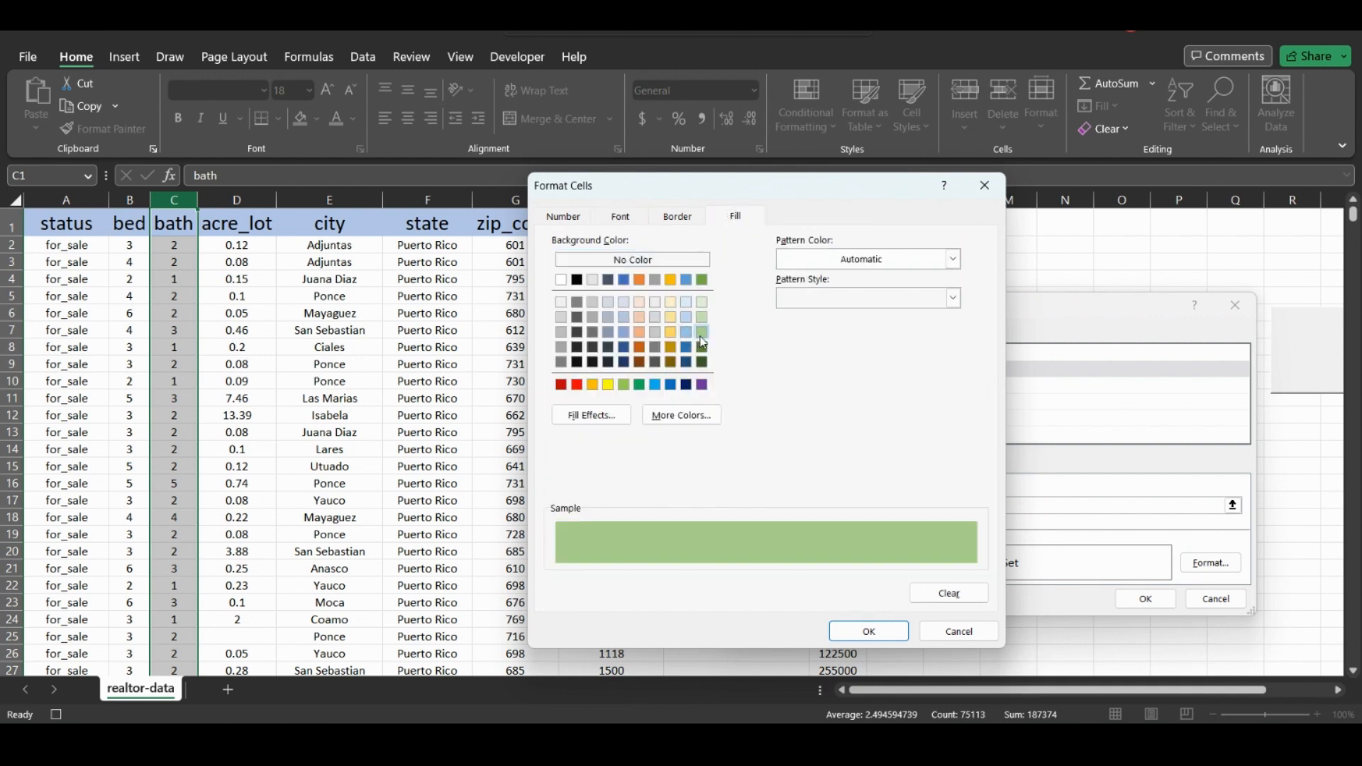
left_click(867, 630)
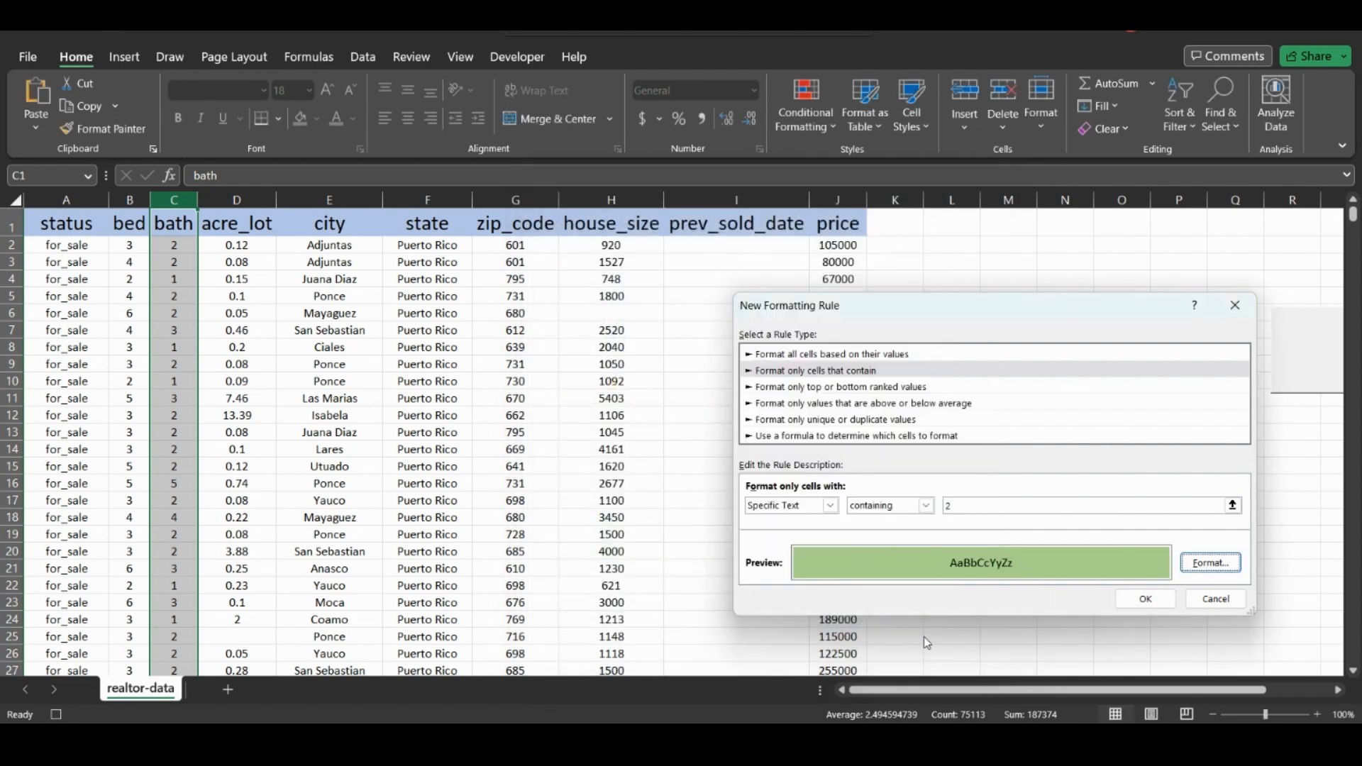
left_click(1122, 602)
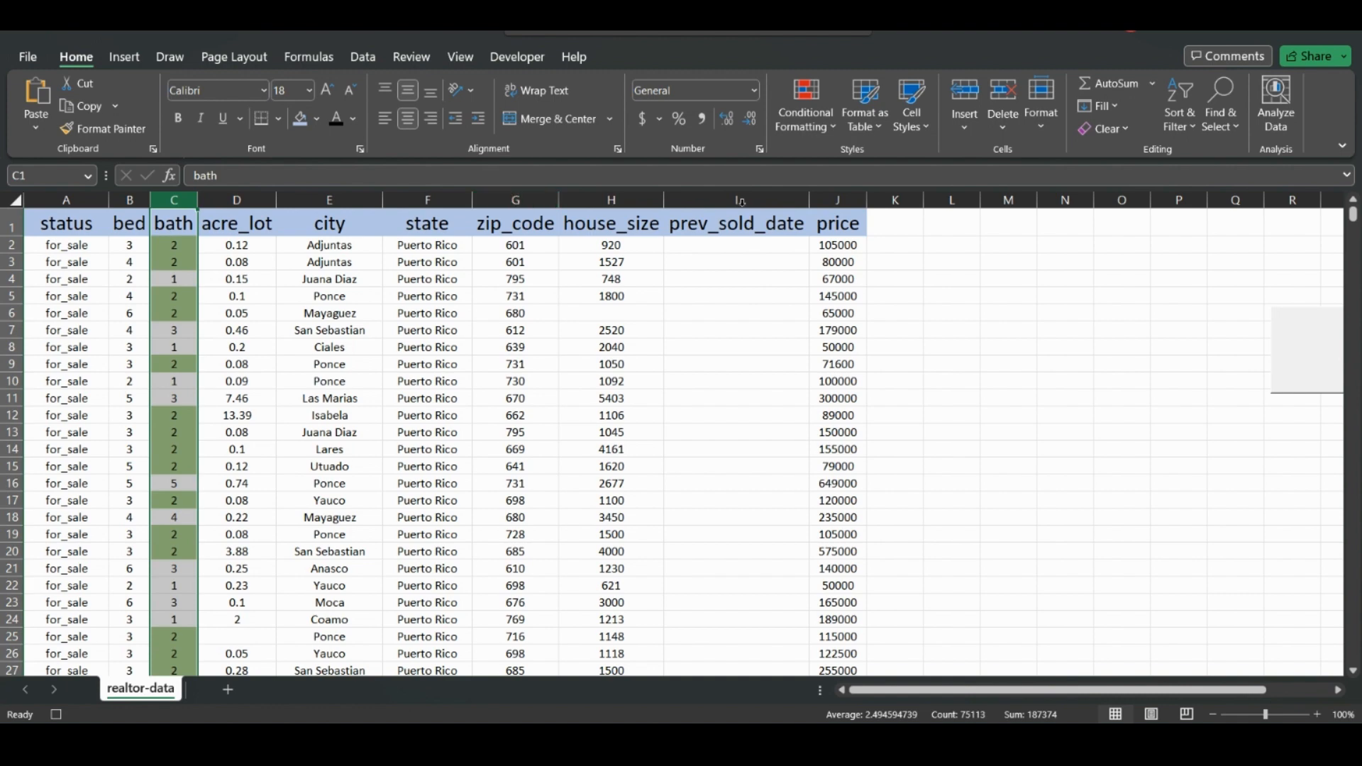
Highlight values greater than 200000 in the whole price column J using Green Fill with Dark Green Text
left_click(837, 200)
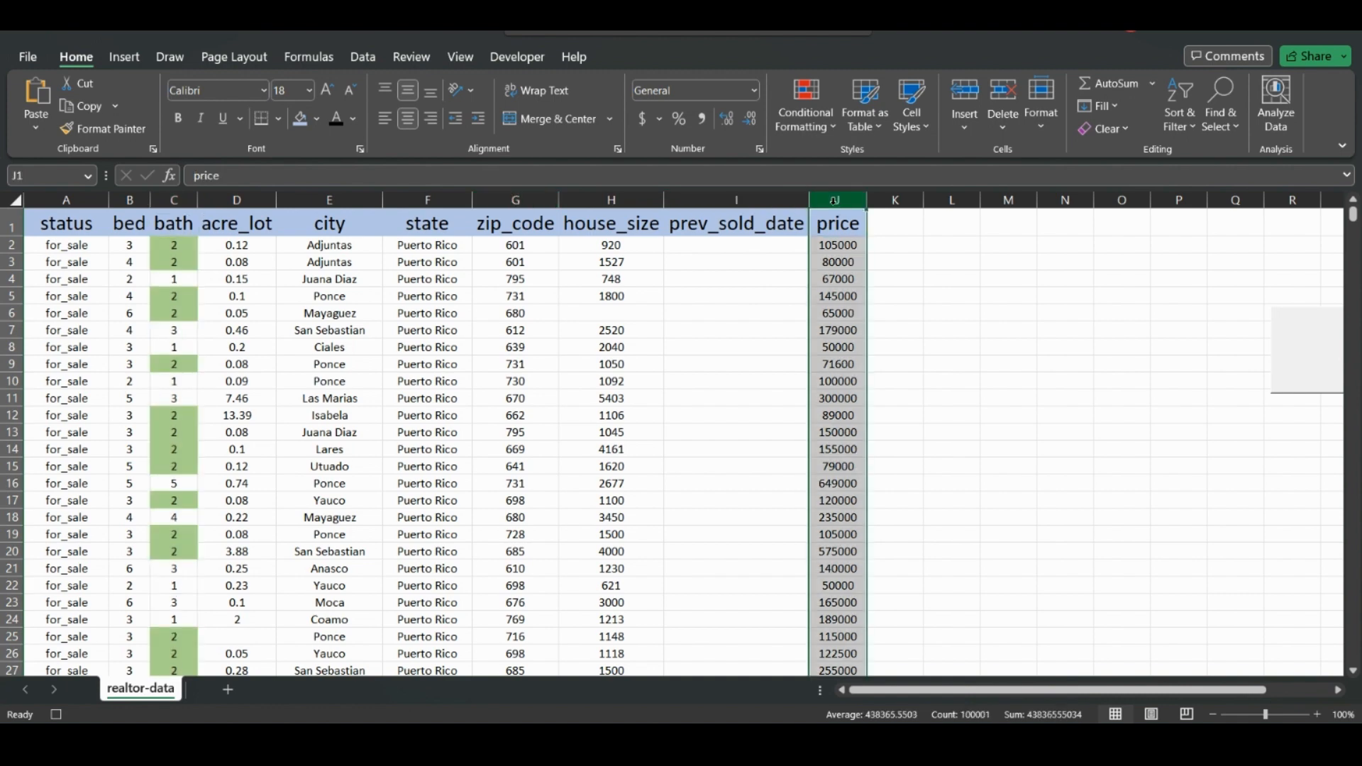
left_click(805, 114)
mouse_move(842, 175)
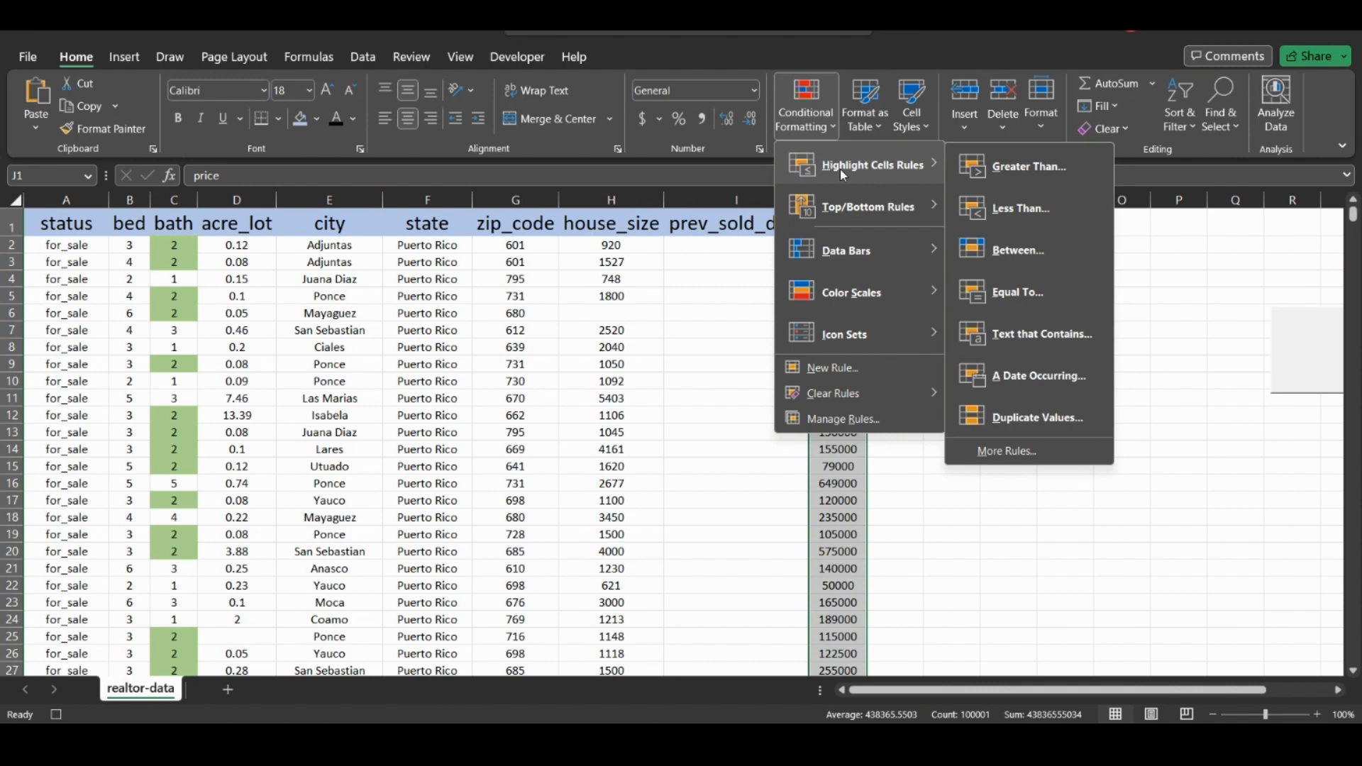
left_click(977, 170)
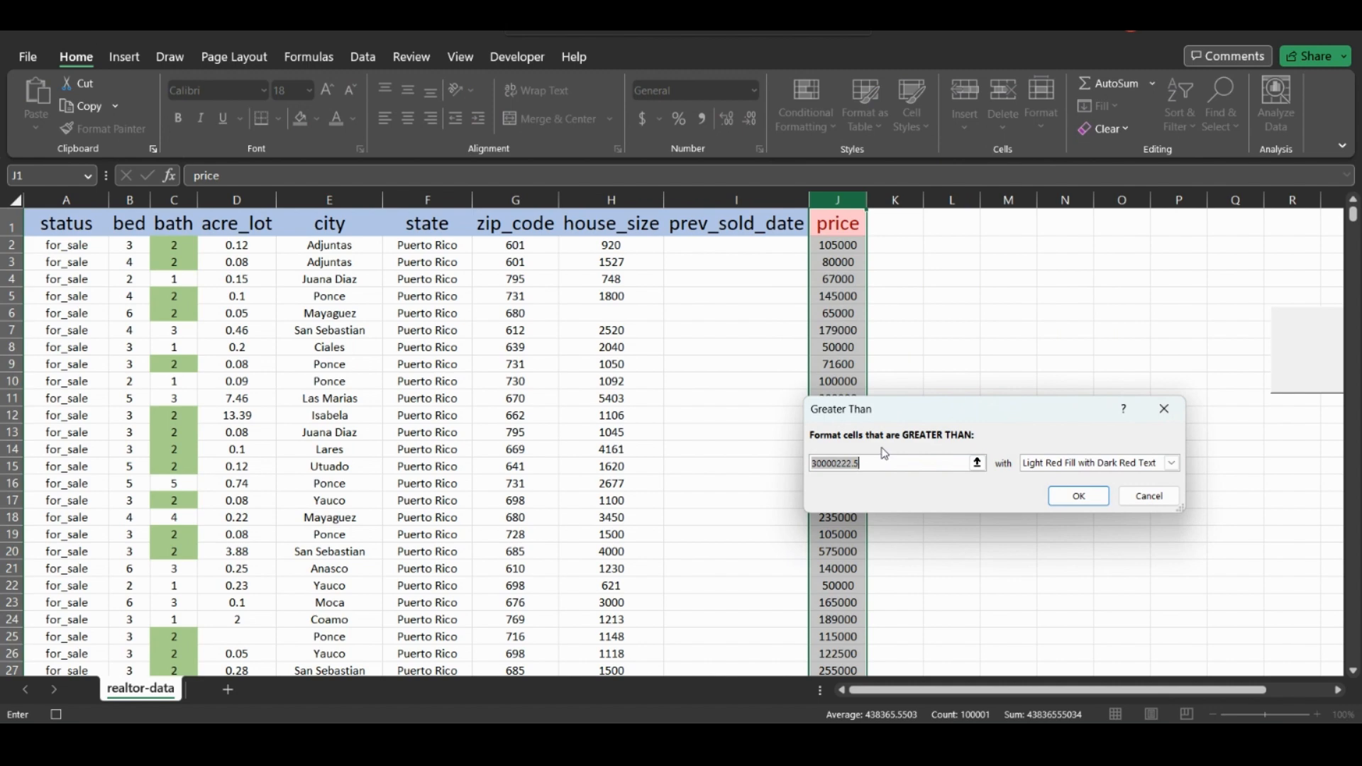
type("20")
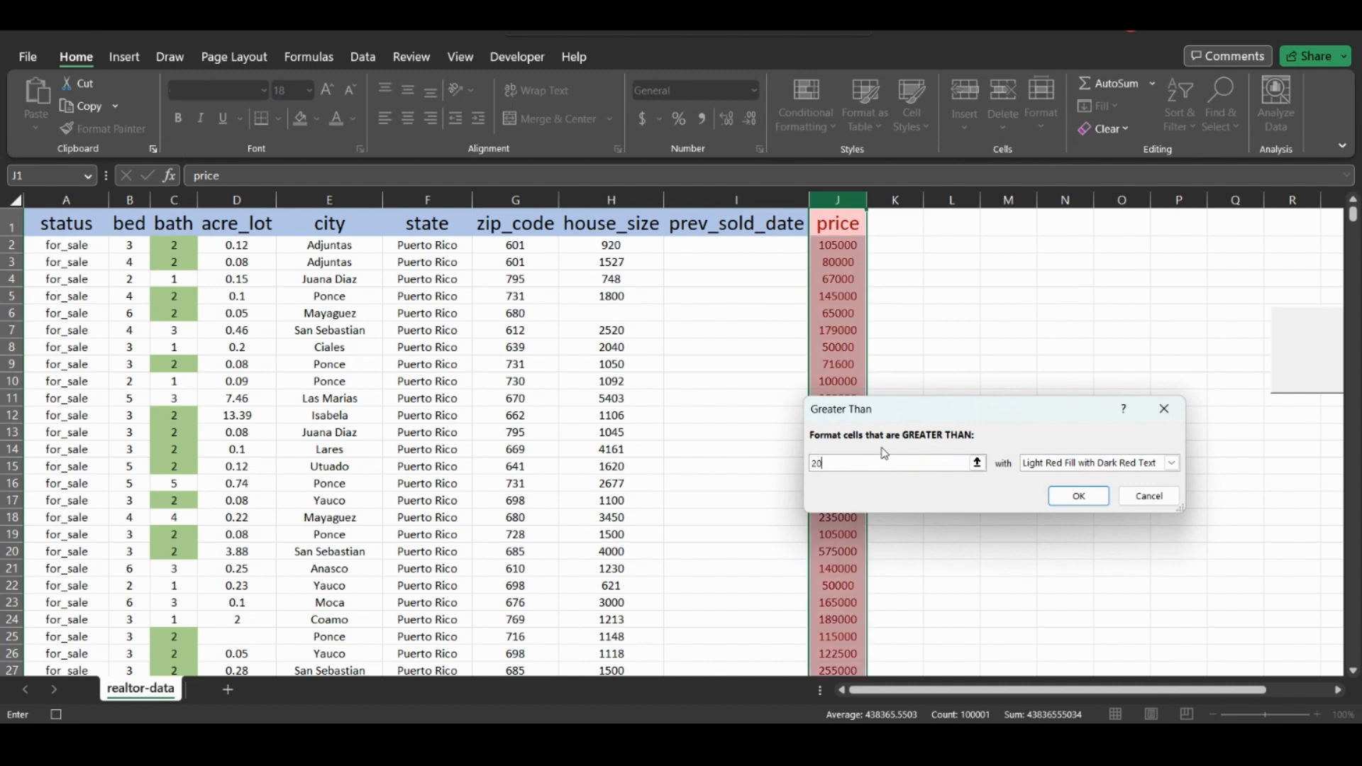
type("0000")
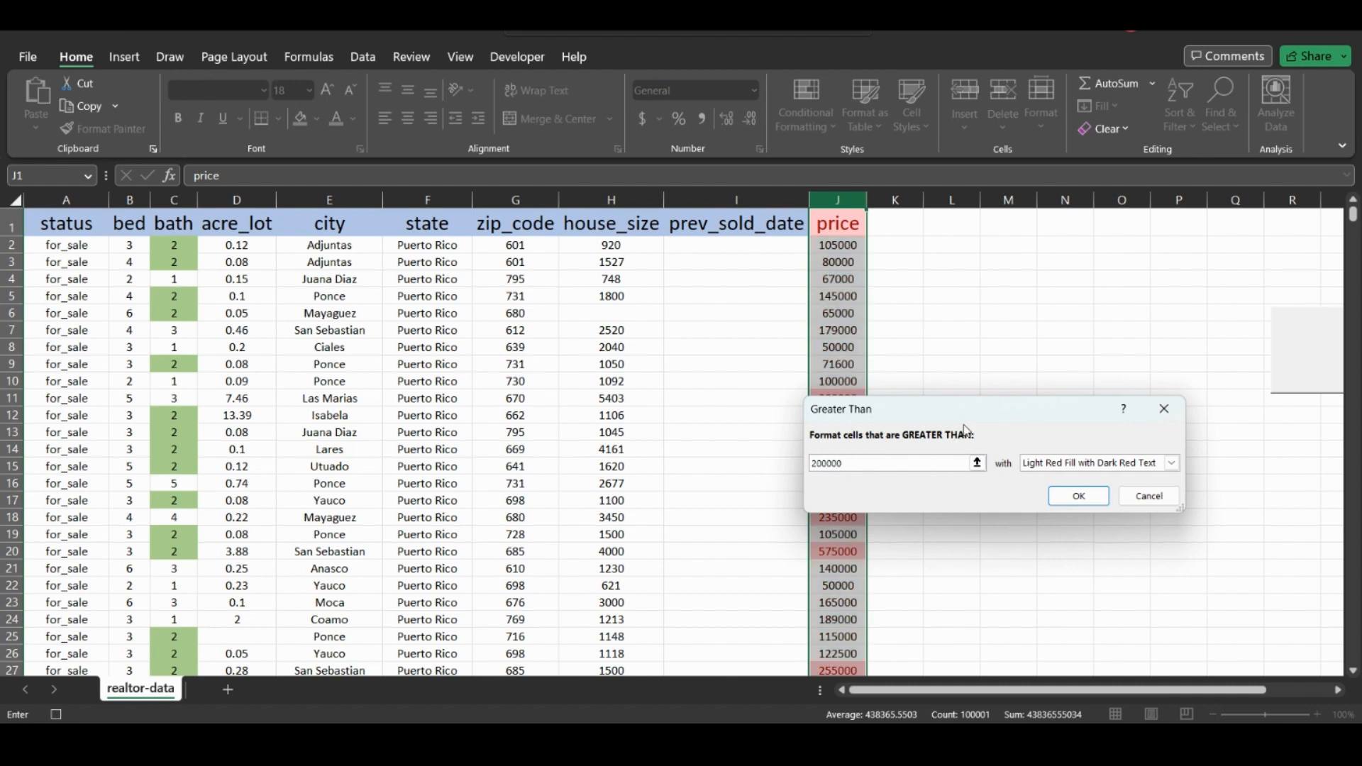
left_click_drag(985, 413, 1068, 470)
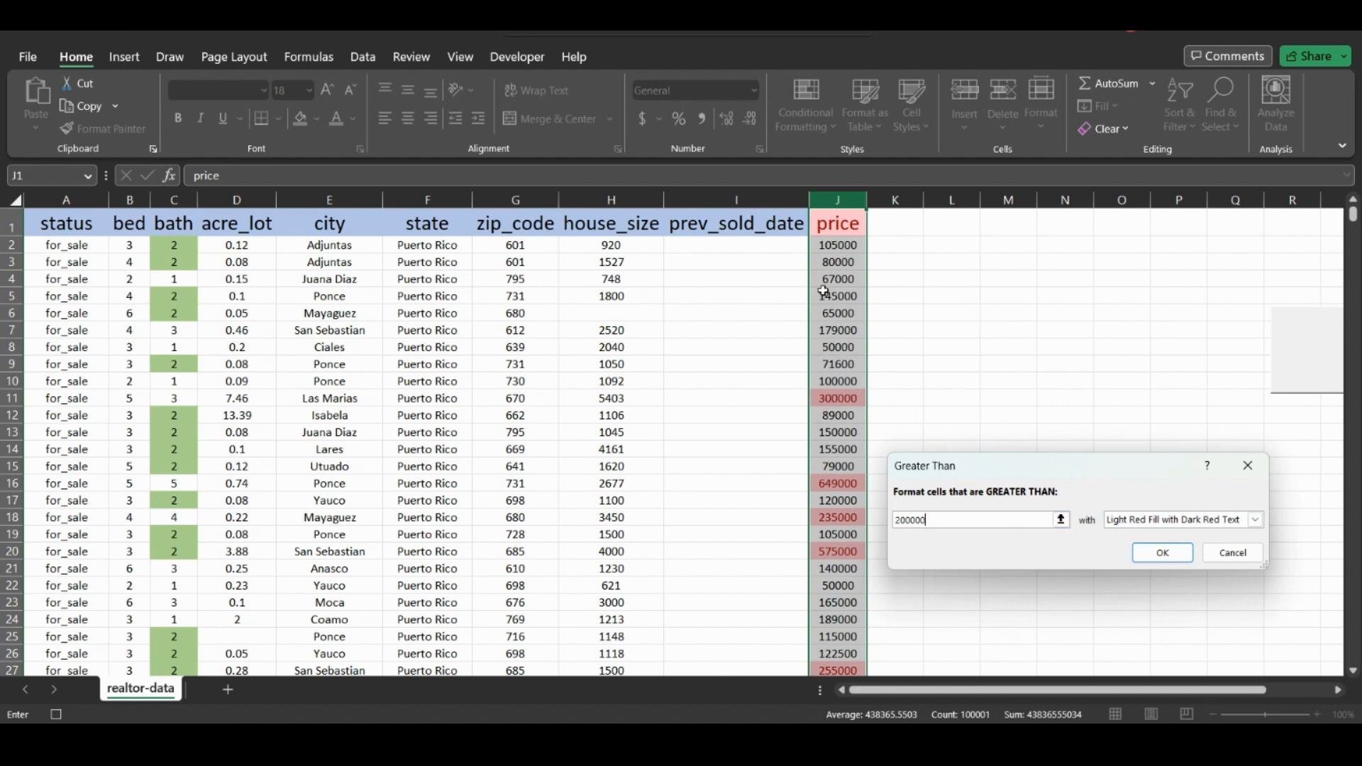
left_click(1254, 520)
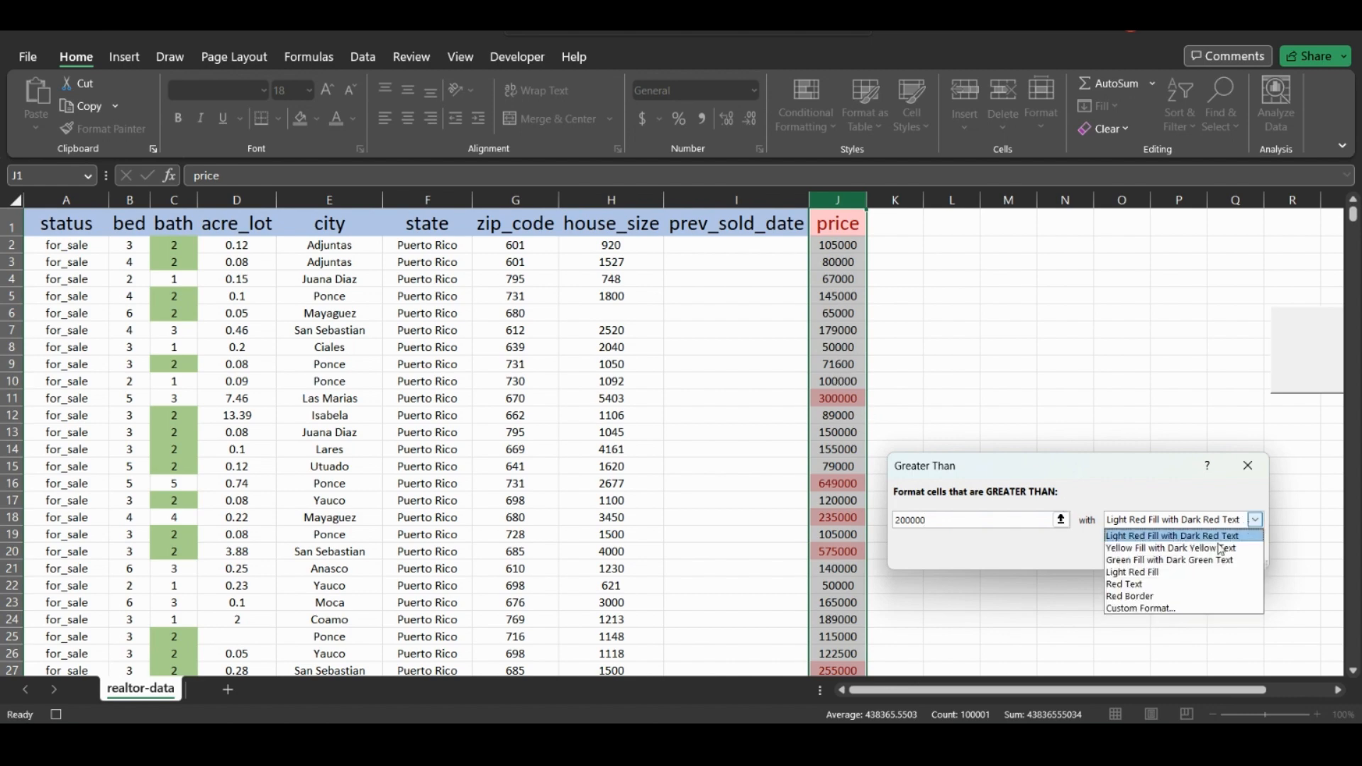
left_click(1149, 560)
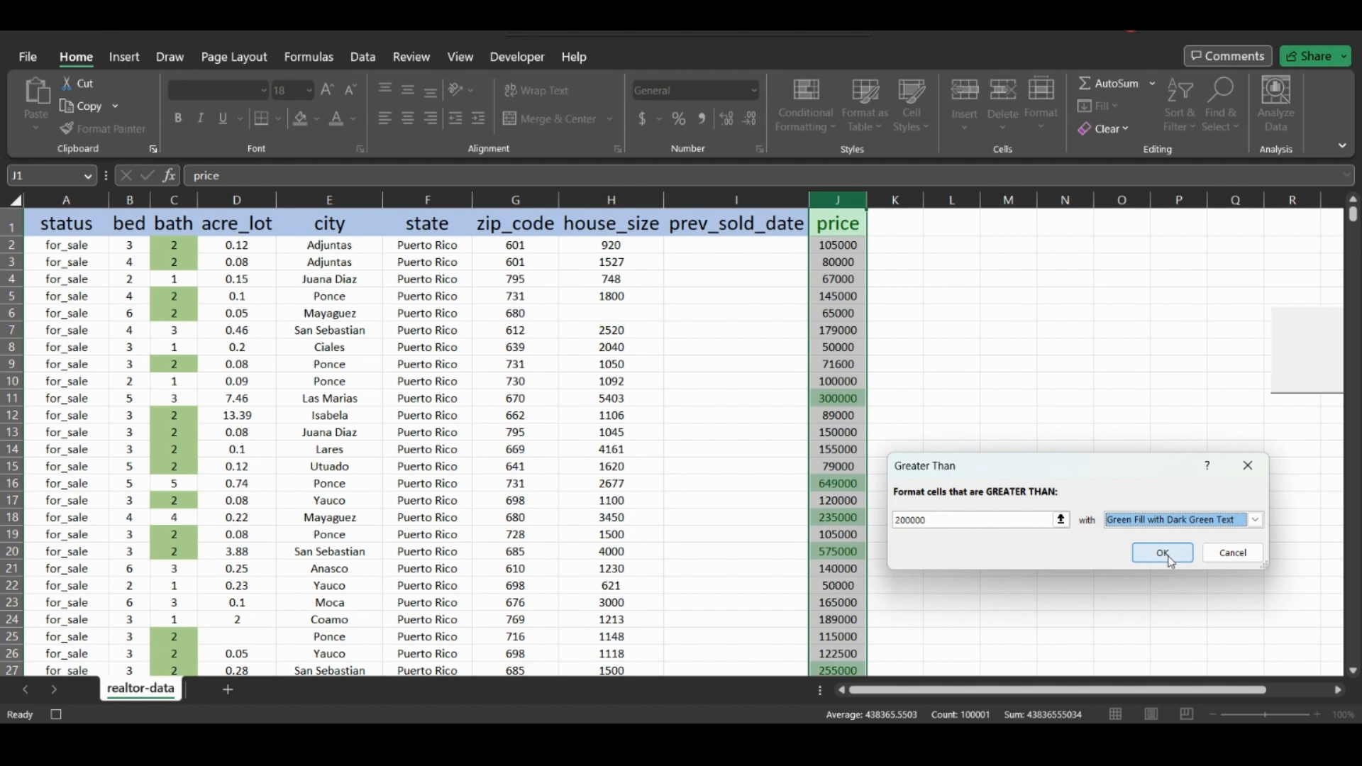
left_click(1168, 560)
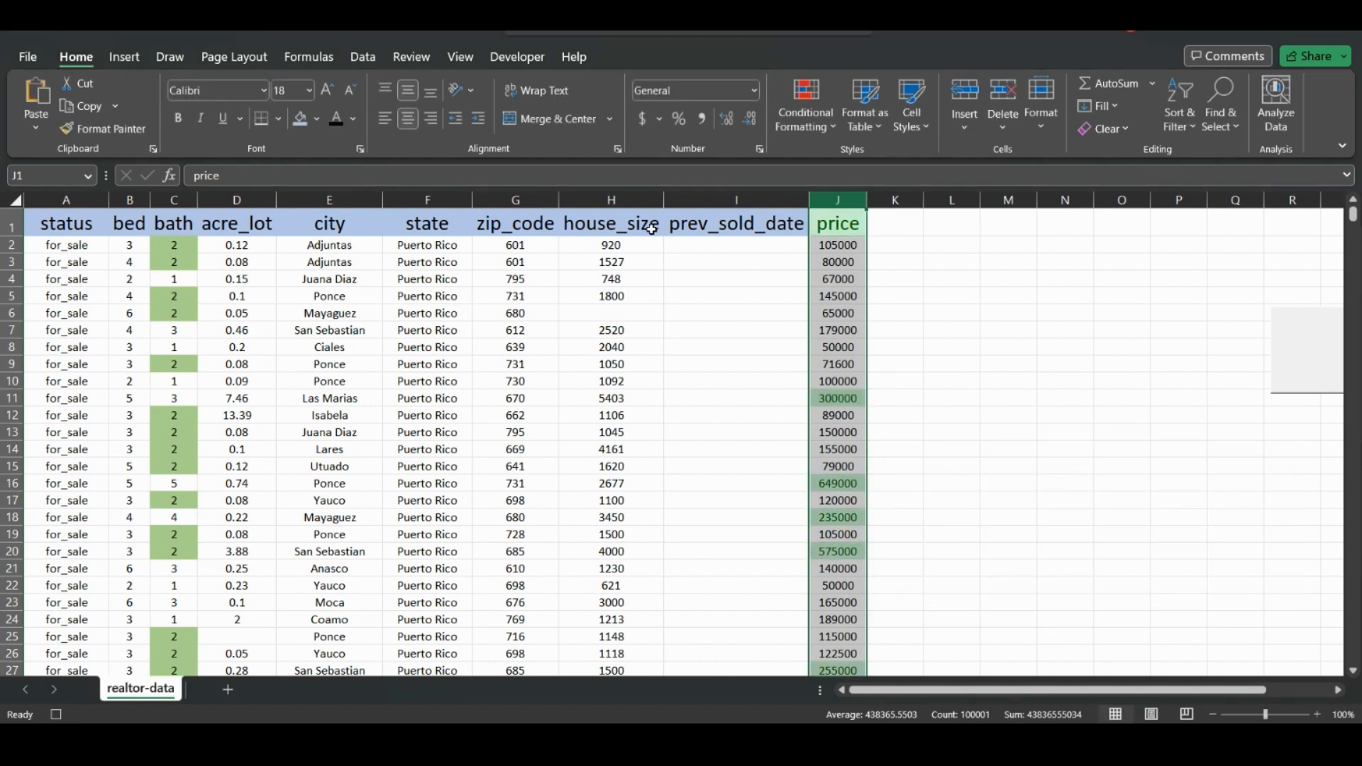
Delete the conditional formatting rule for values above 200000 from the whole price column J
left_click(819, 218)
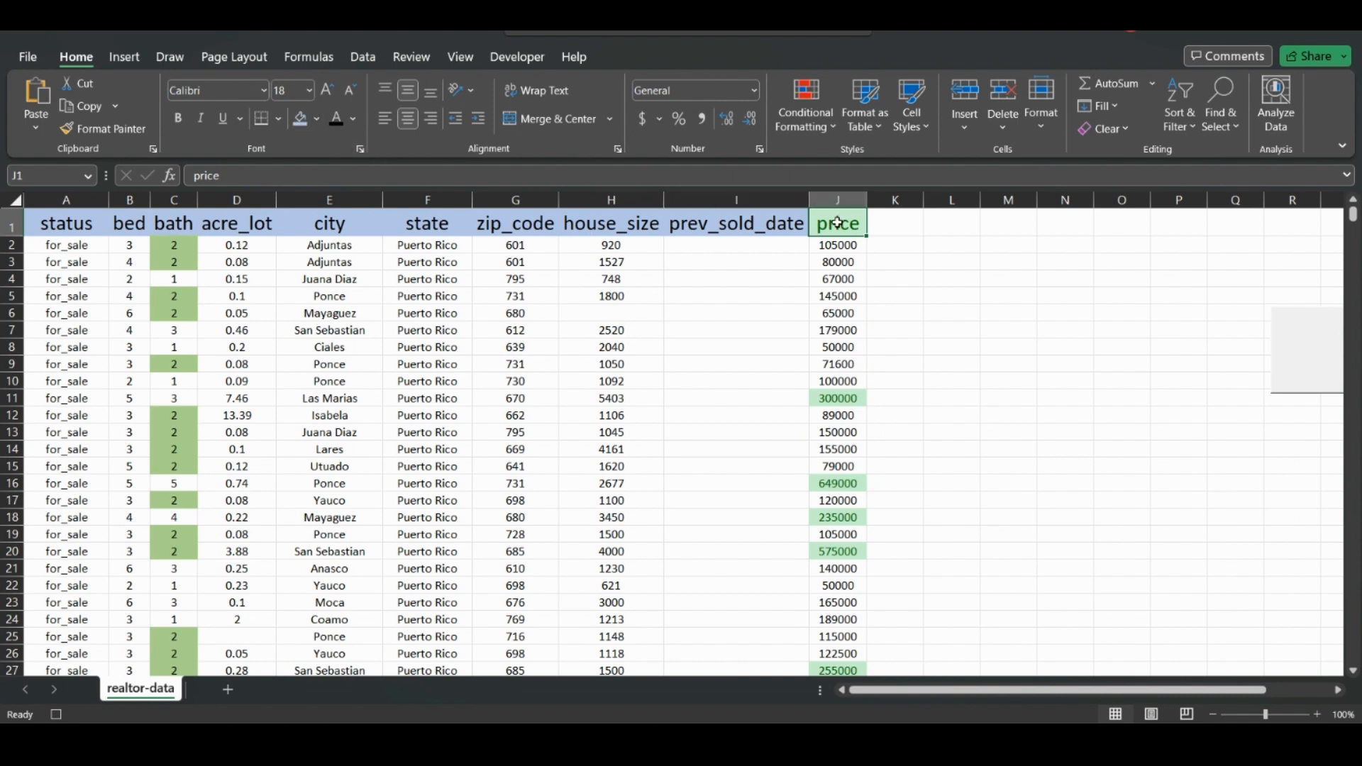
left_click(806, 107)
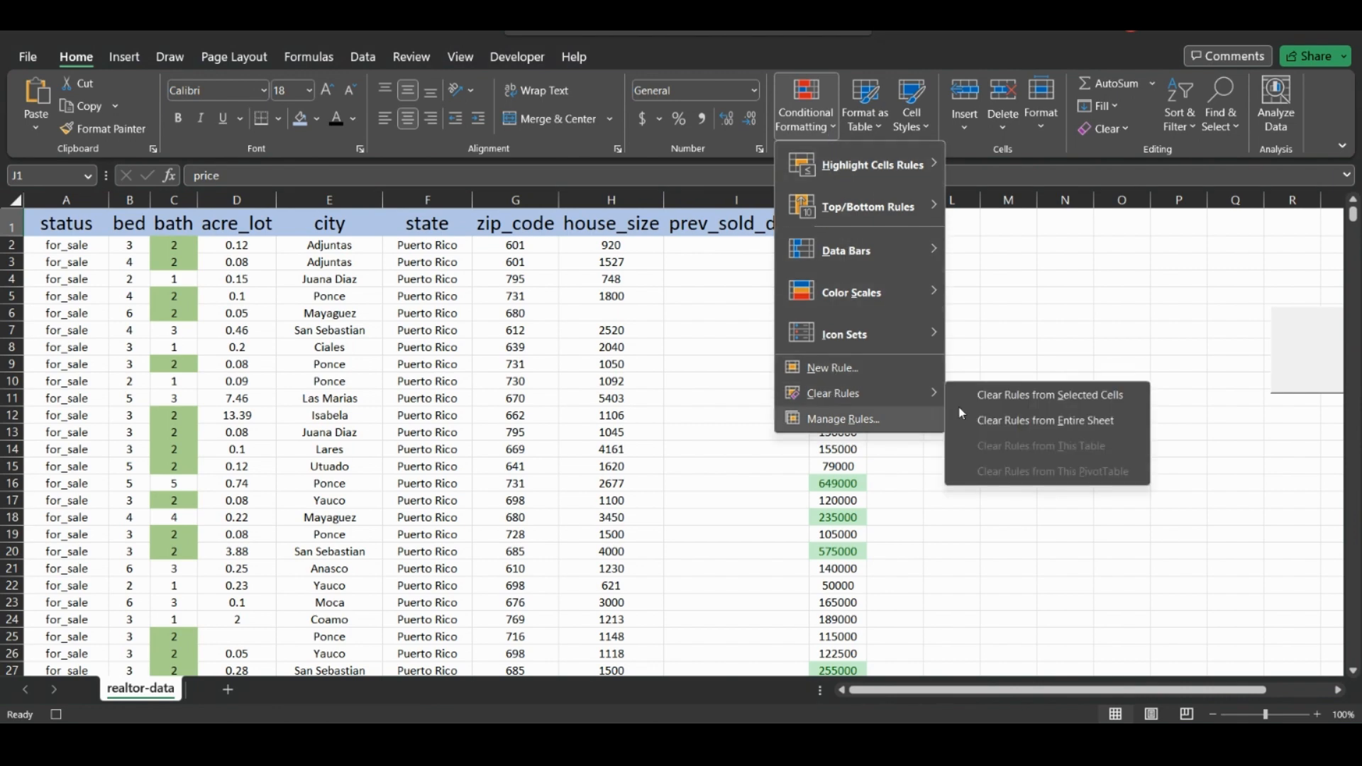
left_click(876, 421)
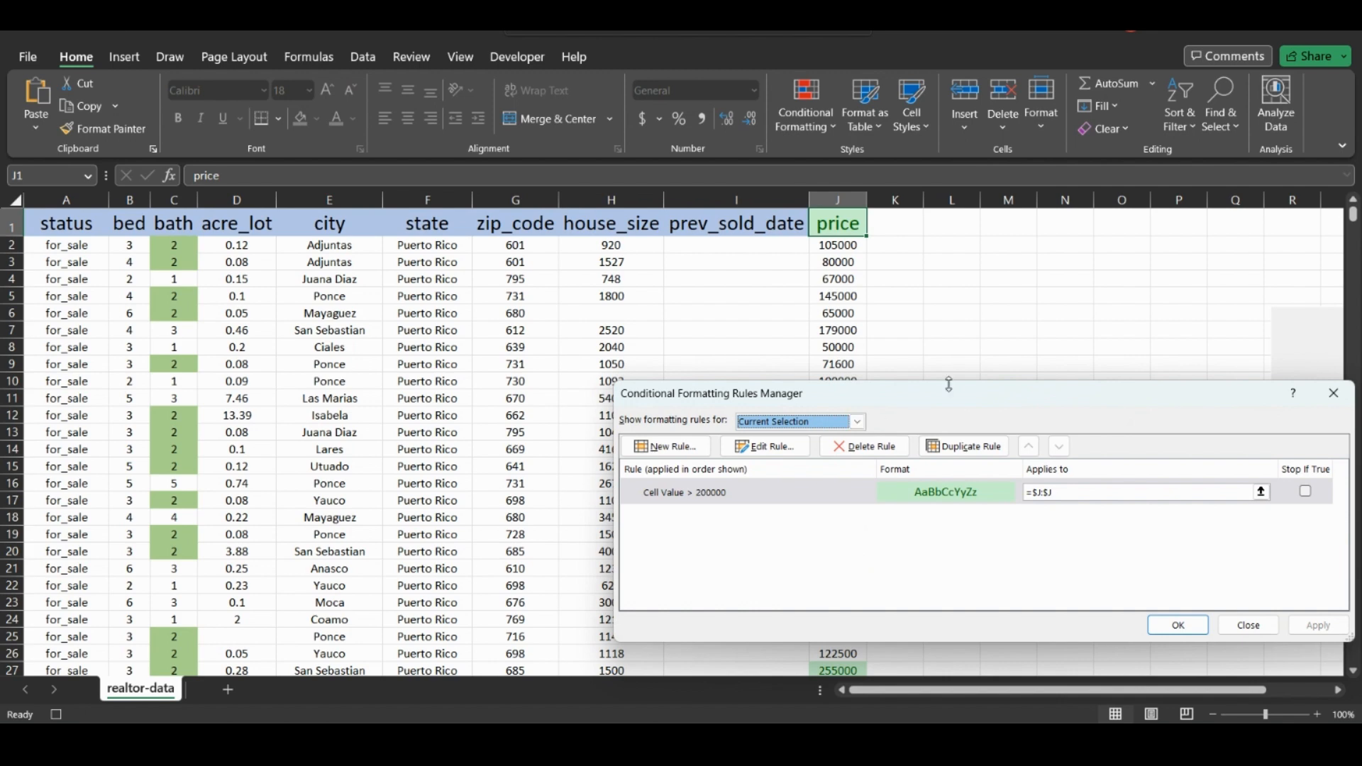
left_click_drag(940, 393, 843, 315)
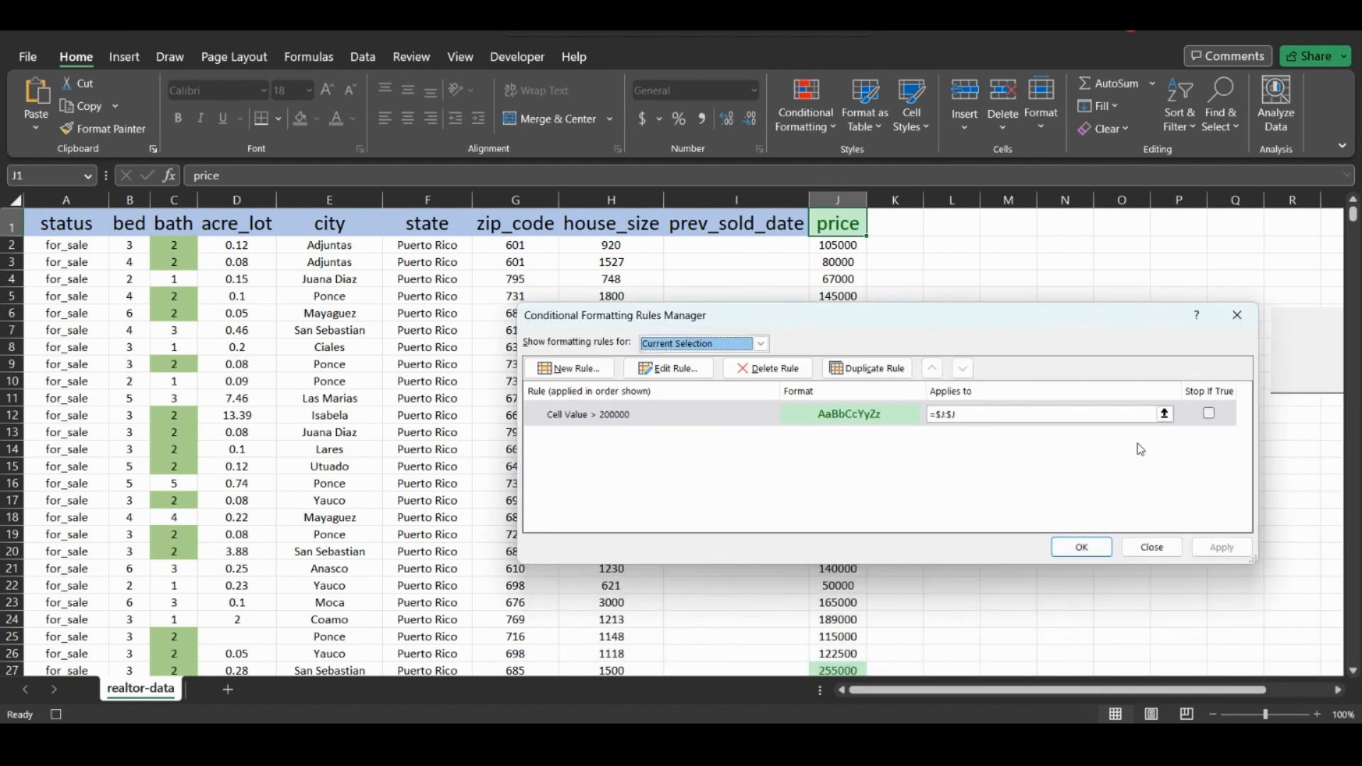
left_click(776, 374)
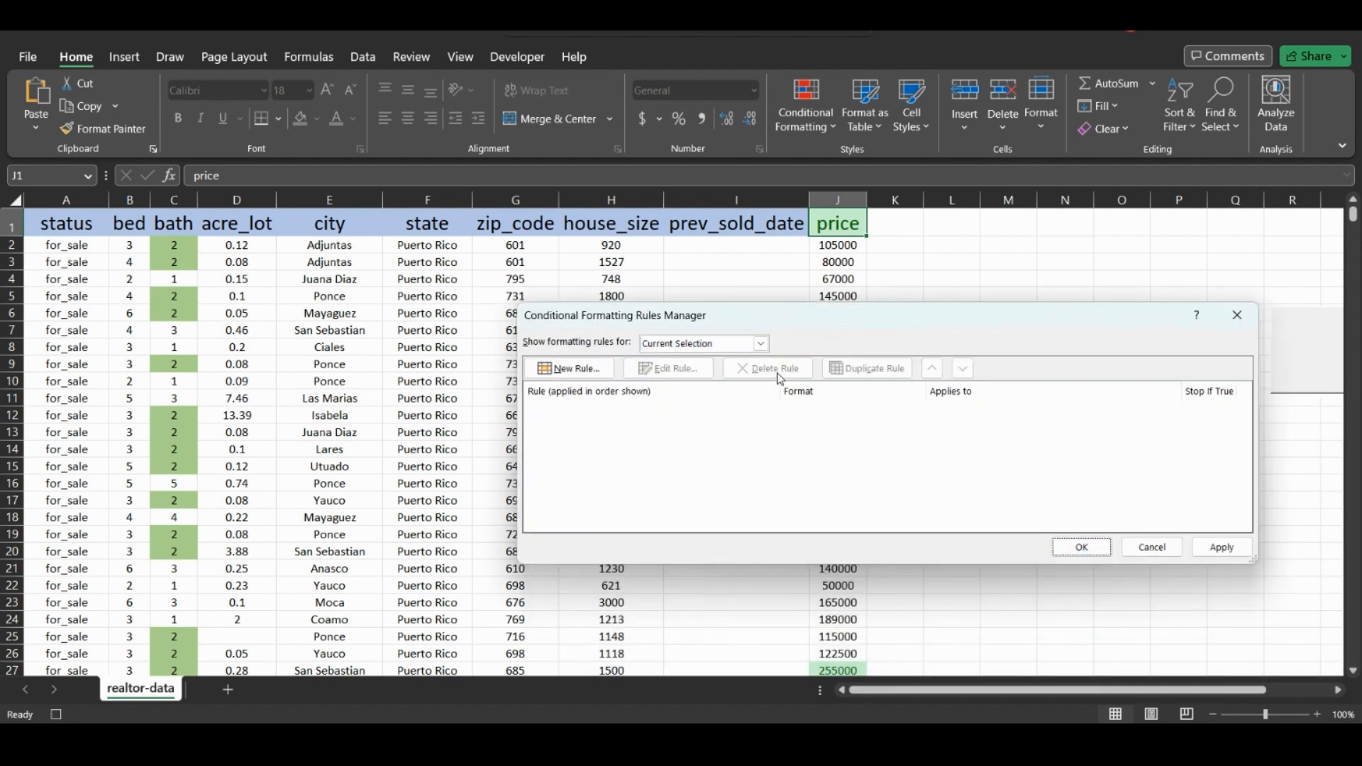
left_click(1083, 545)
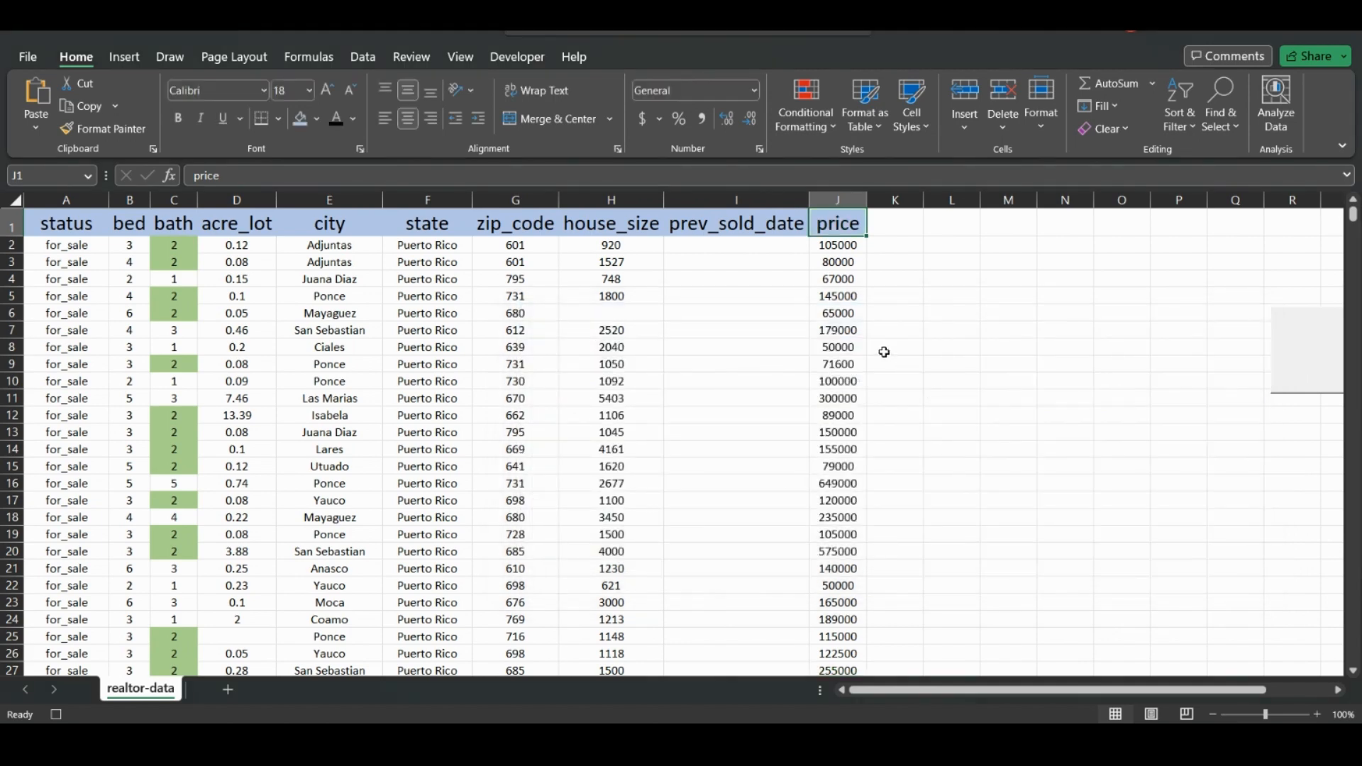
Highlight values greater than 200000 in the price data from J2 to the last row using Green Fill with Dark Green Text
left_click(837, 246)
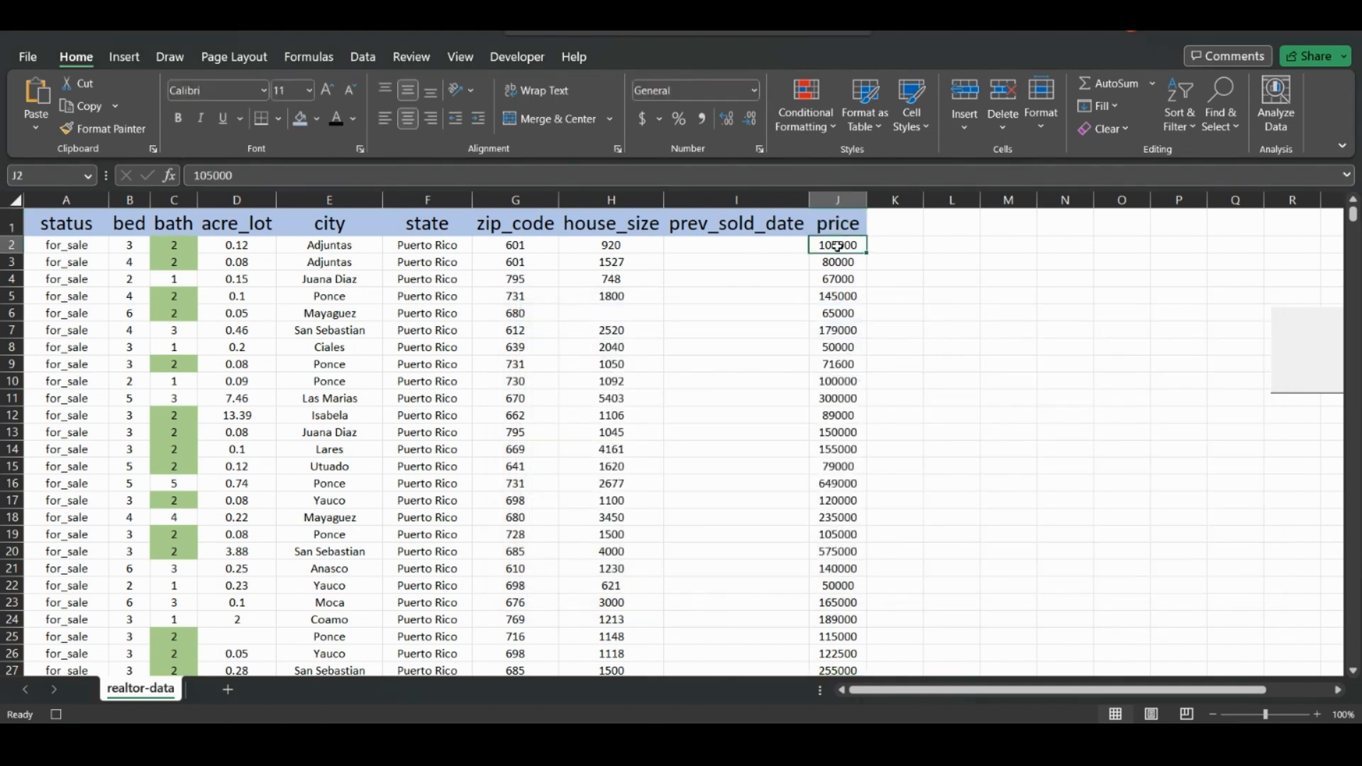
key("ctrl+shift+Down")
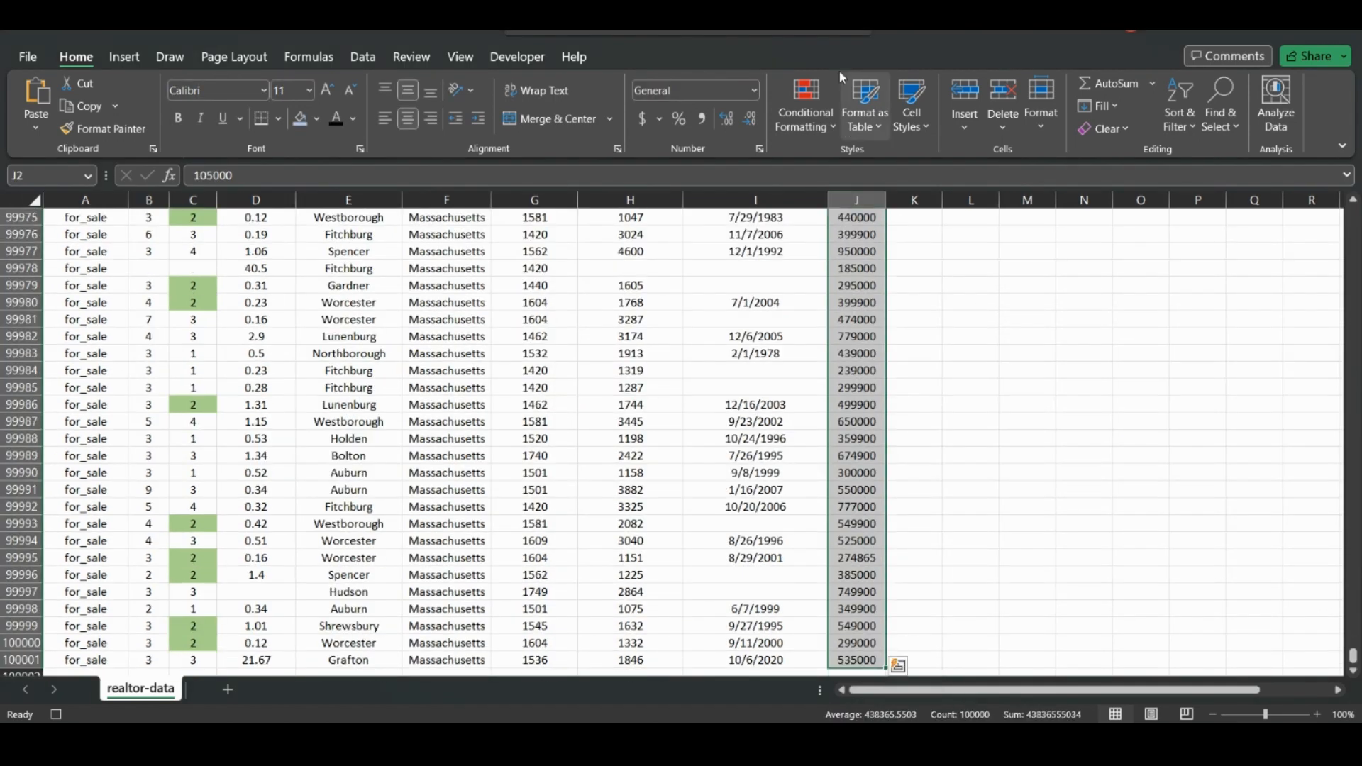
left_click(799, 125)
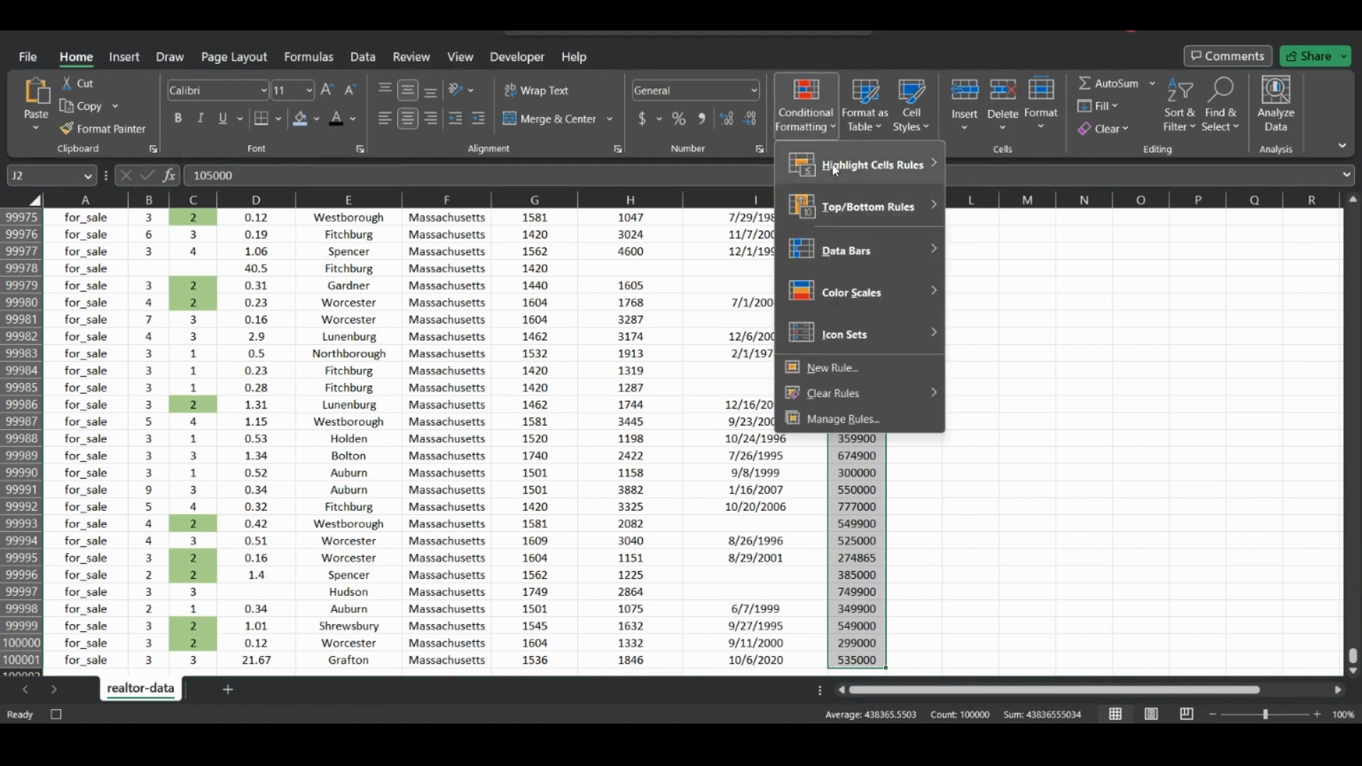
mouse_move(878, 170)
left_click(1000, 173)
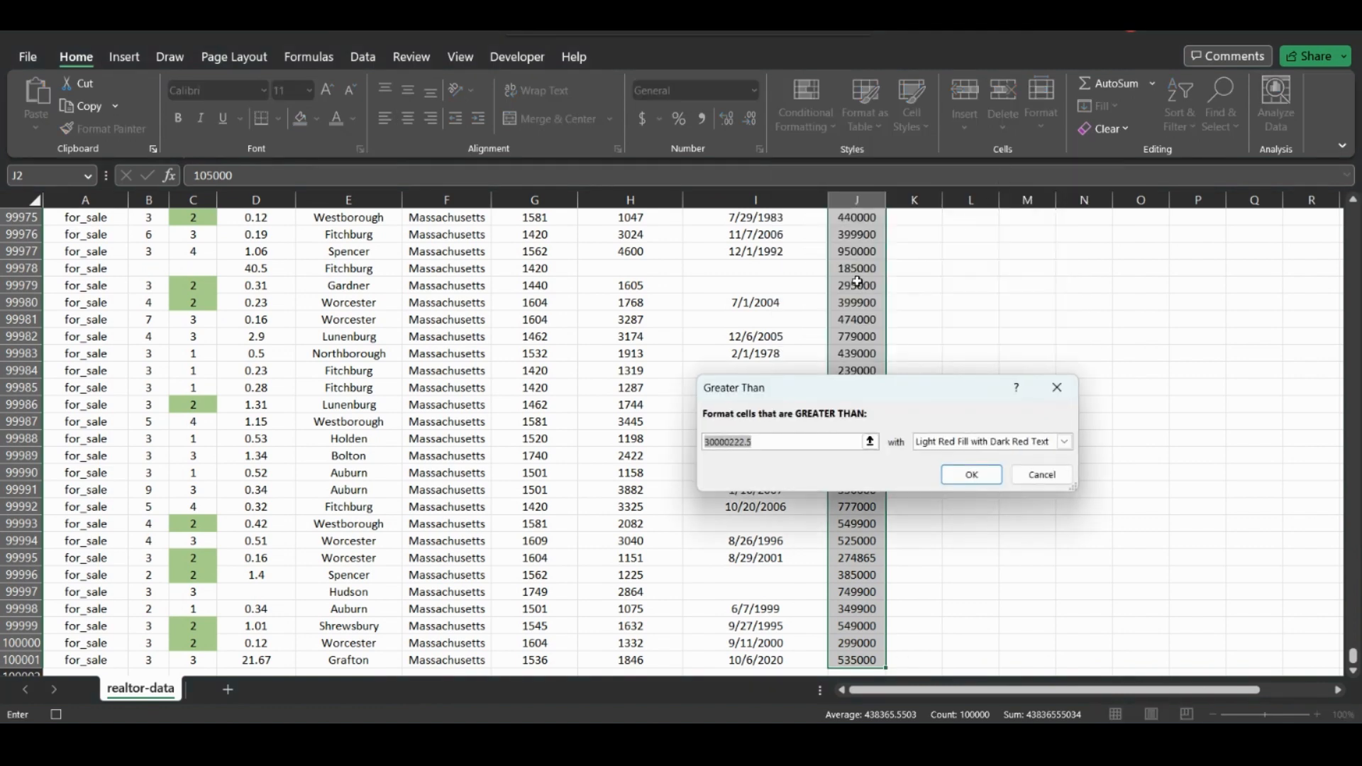
type("200000")
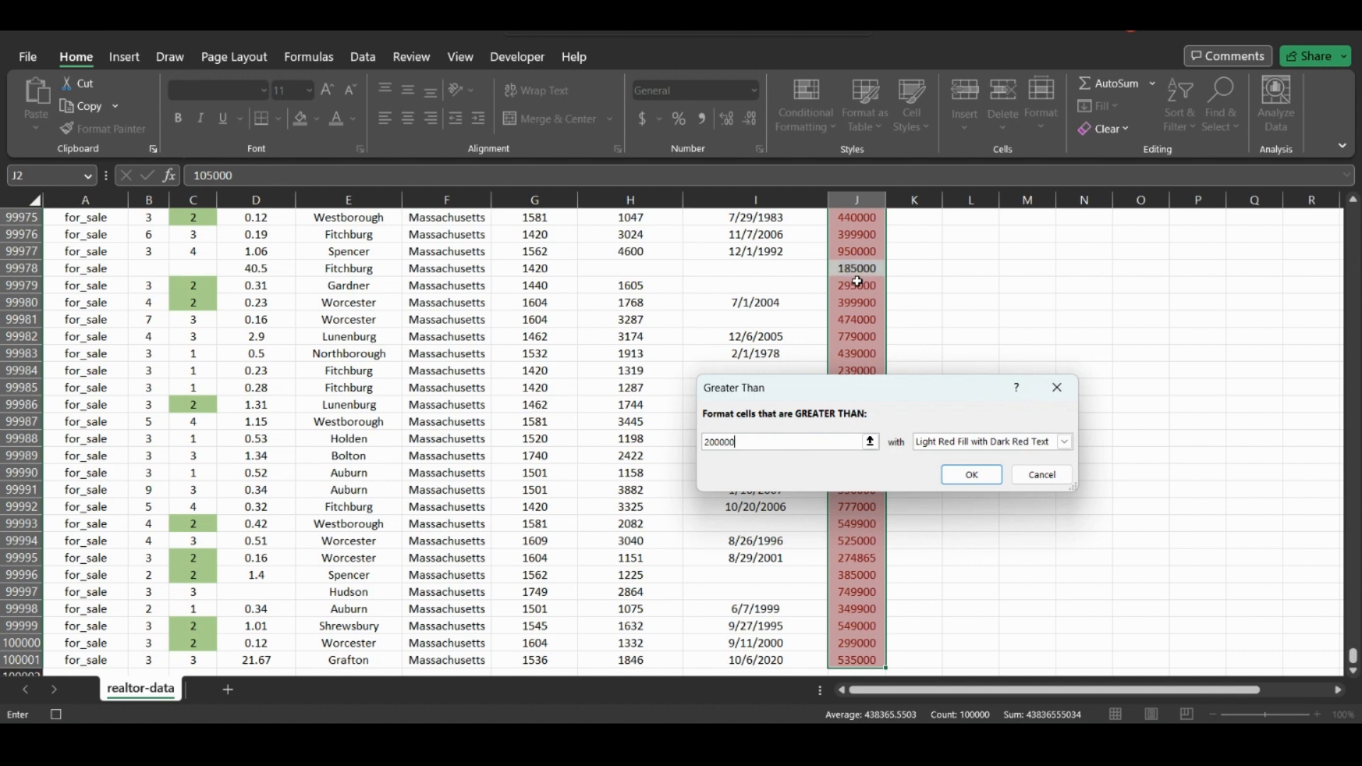
left_click(1063, 441)
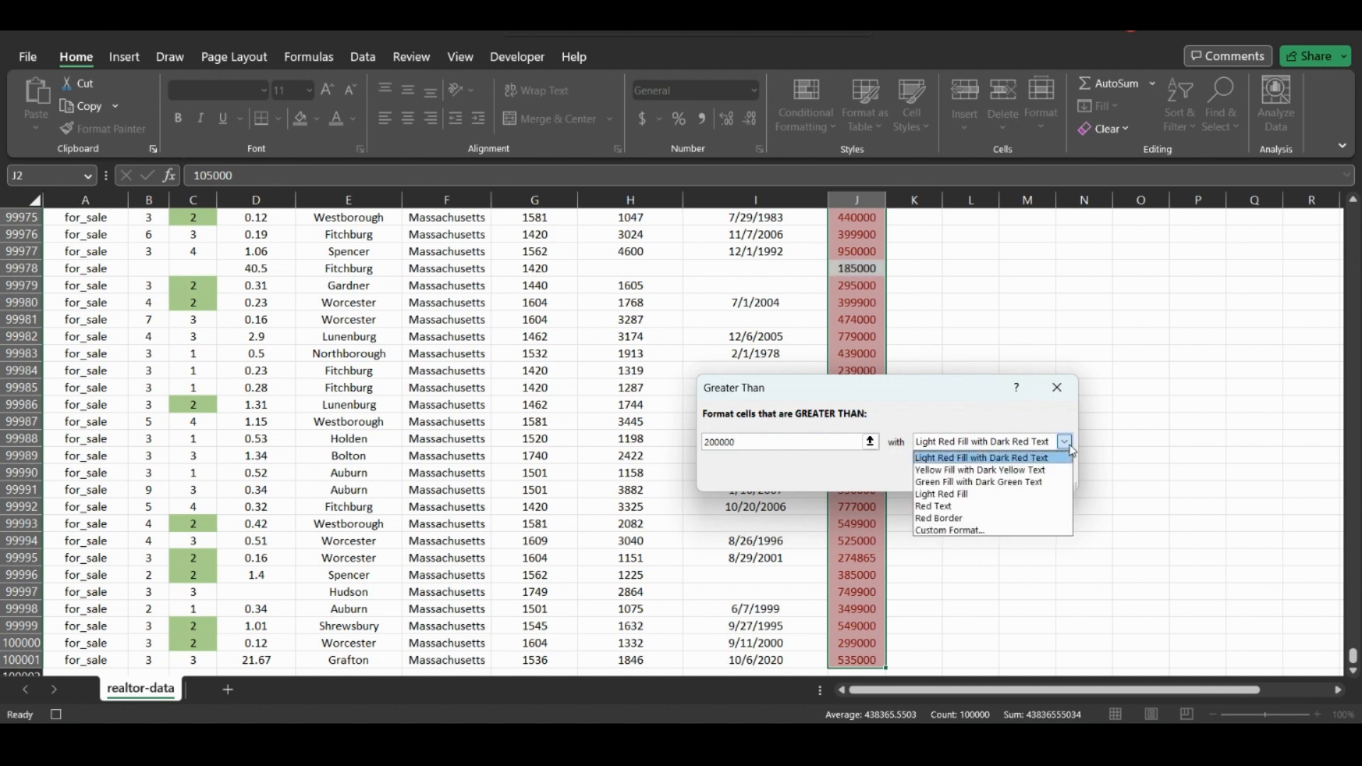
left_click(956, 482)
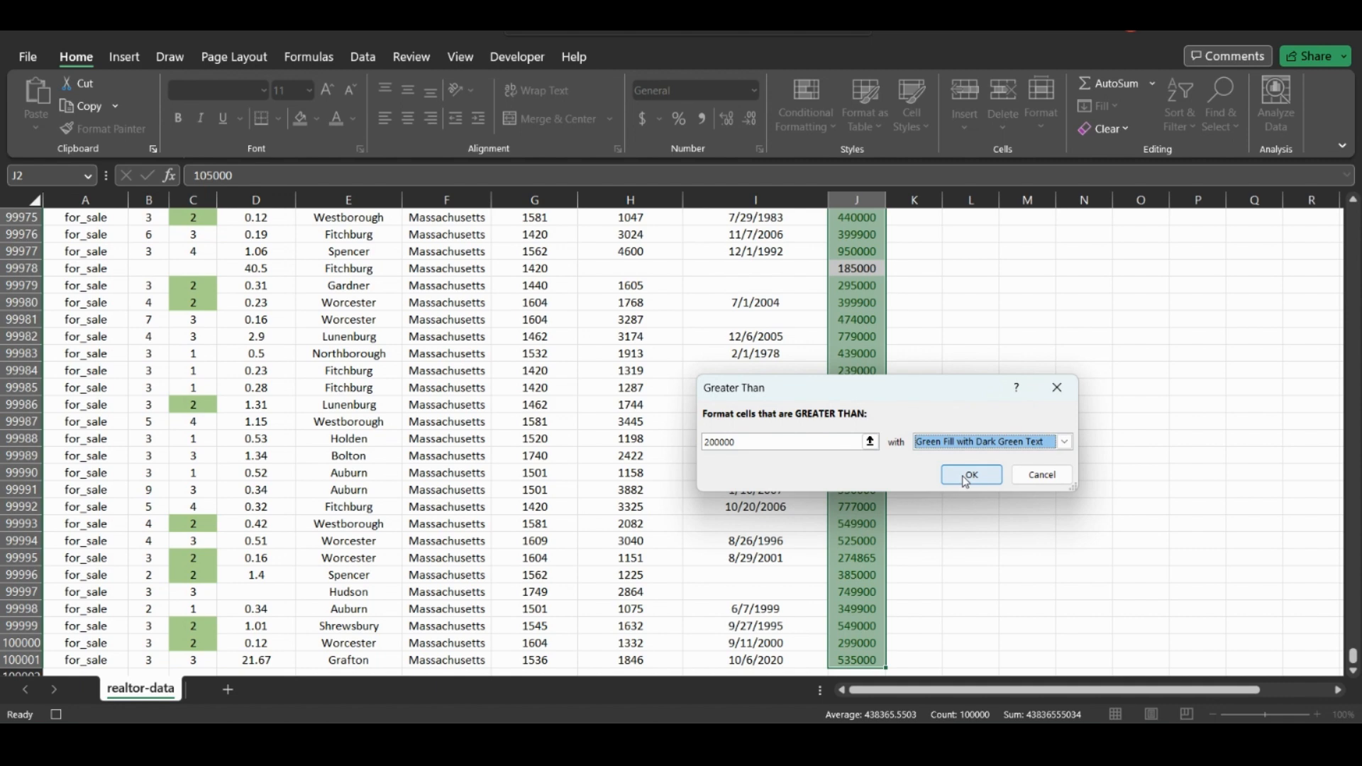
left_click(966, 480)
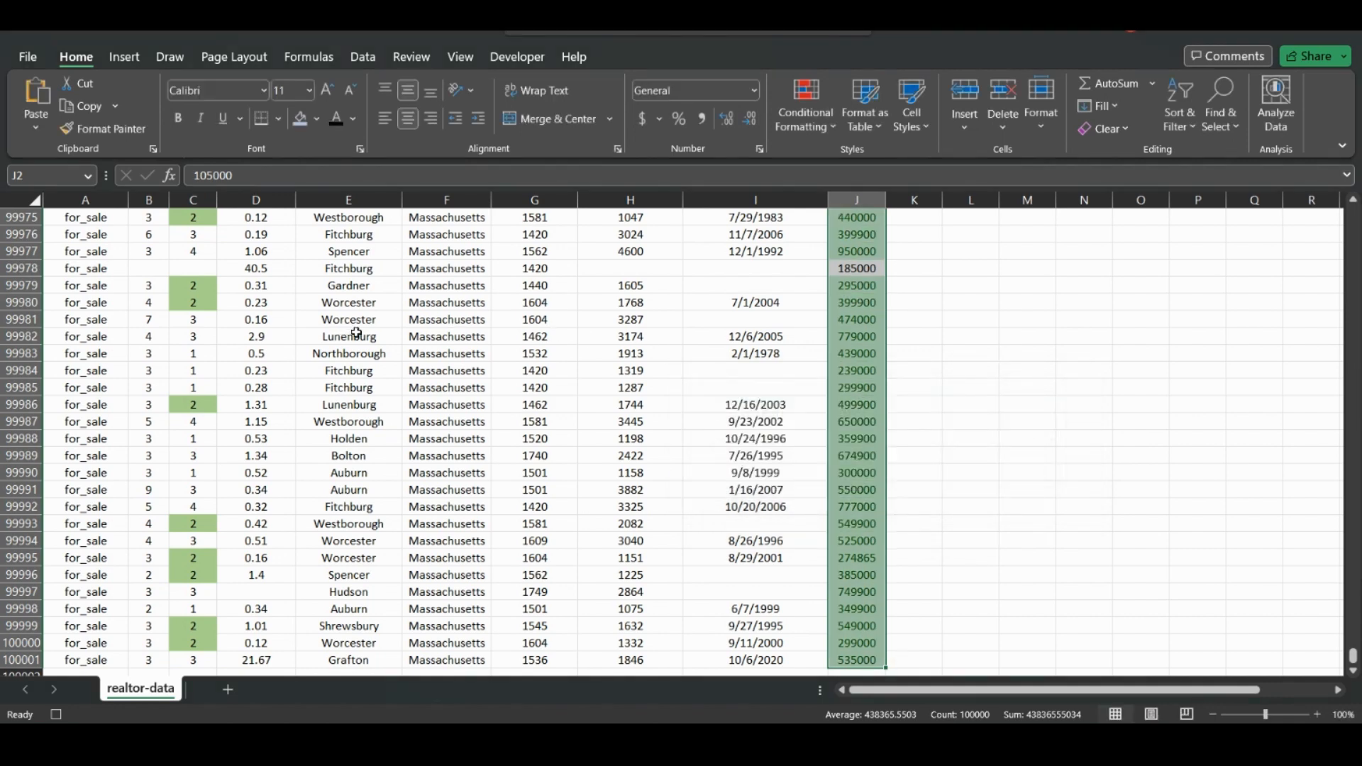
Return to cell A1 and stop recording the macro
left_click(90, 351)
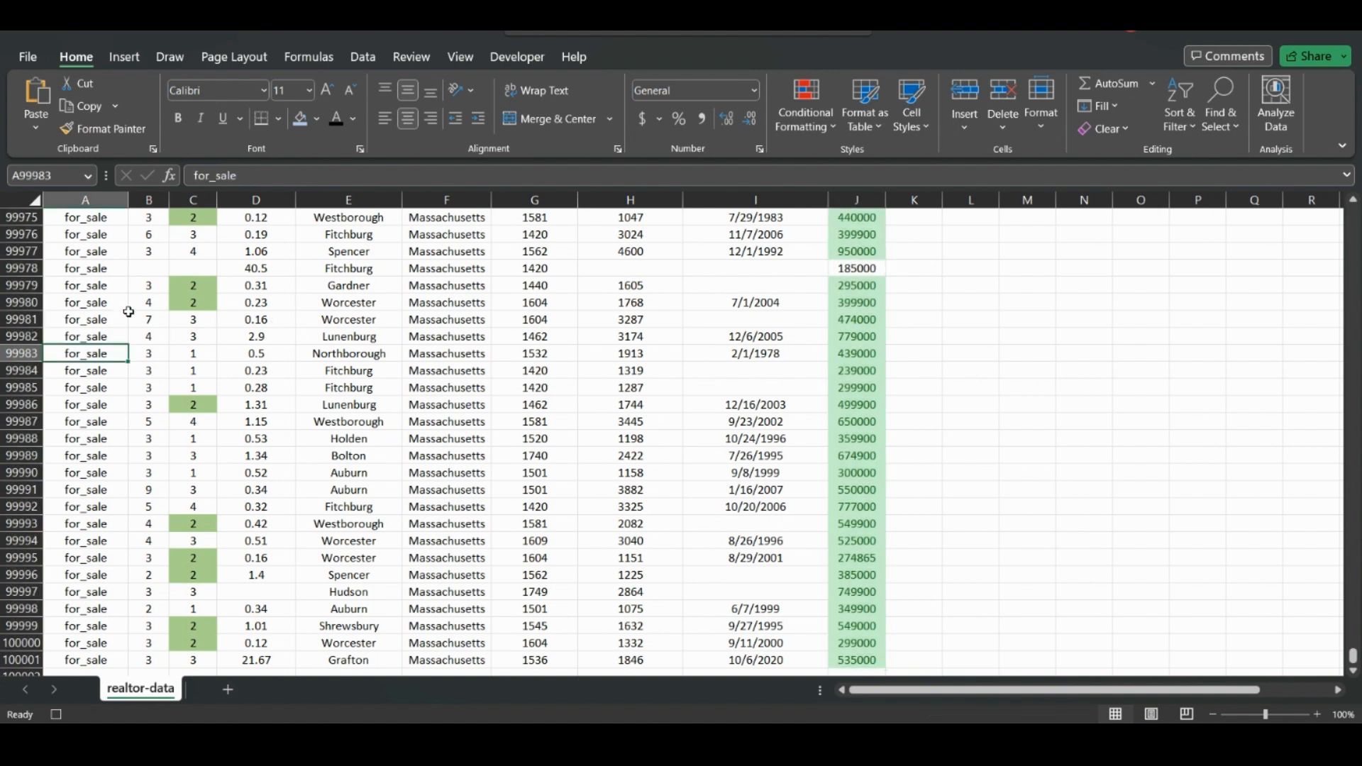
key("ctrl+Home")
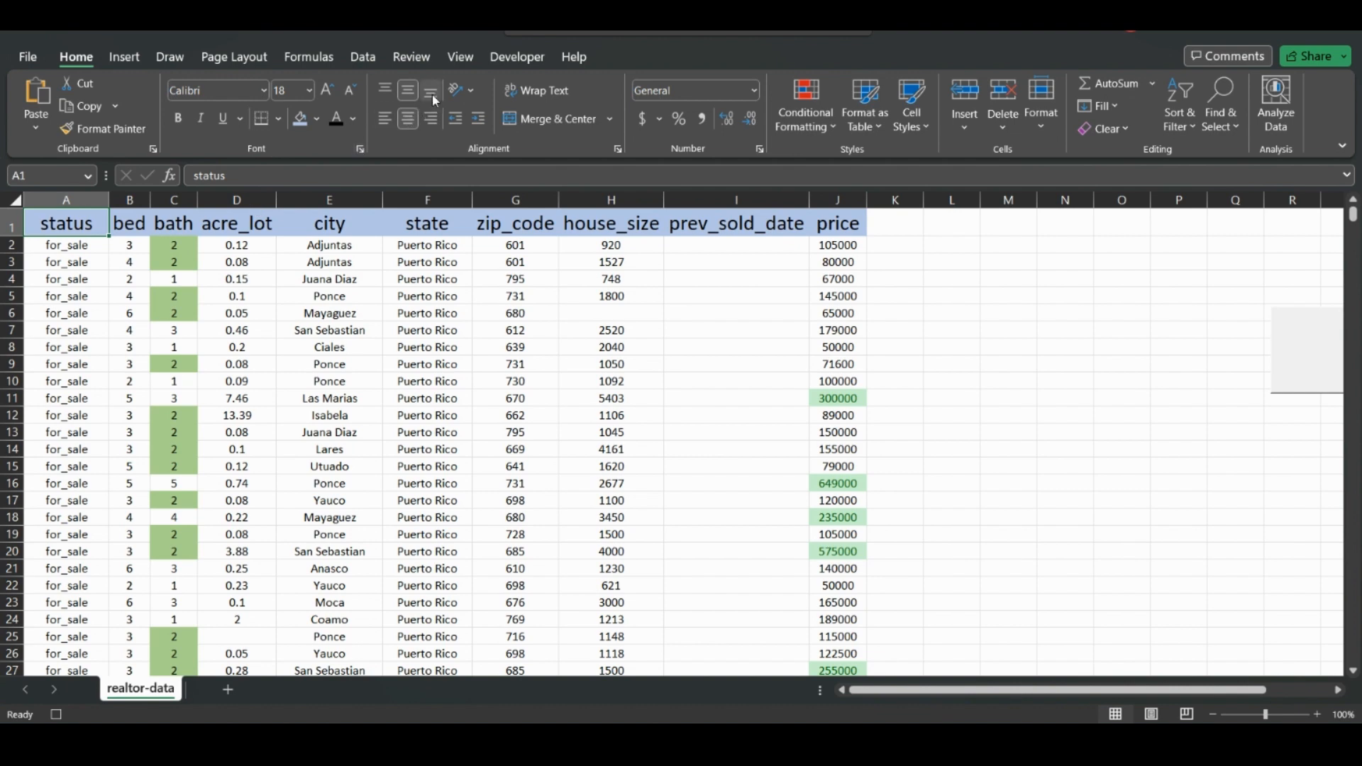
left_click(517, 57)
left_click(177, 85)
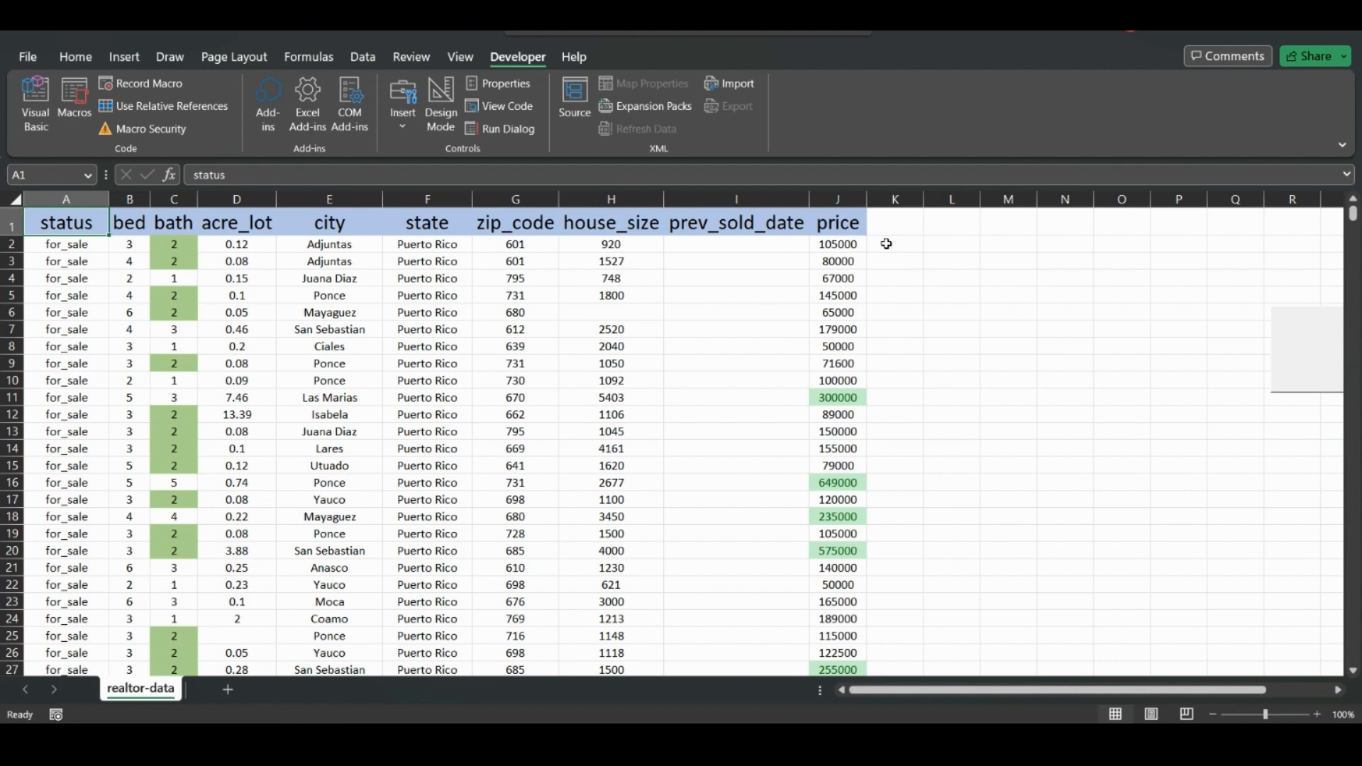
Remove the fill color from header row 1 and reduce its font size to 10
left_click(12, 222)
left_click(76, 57)
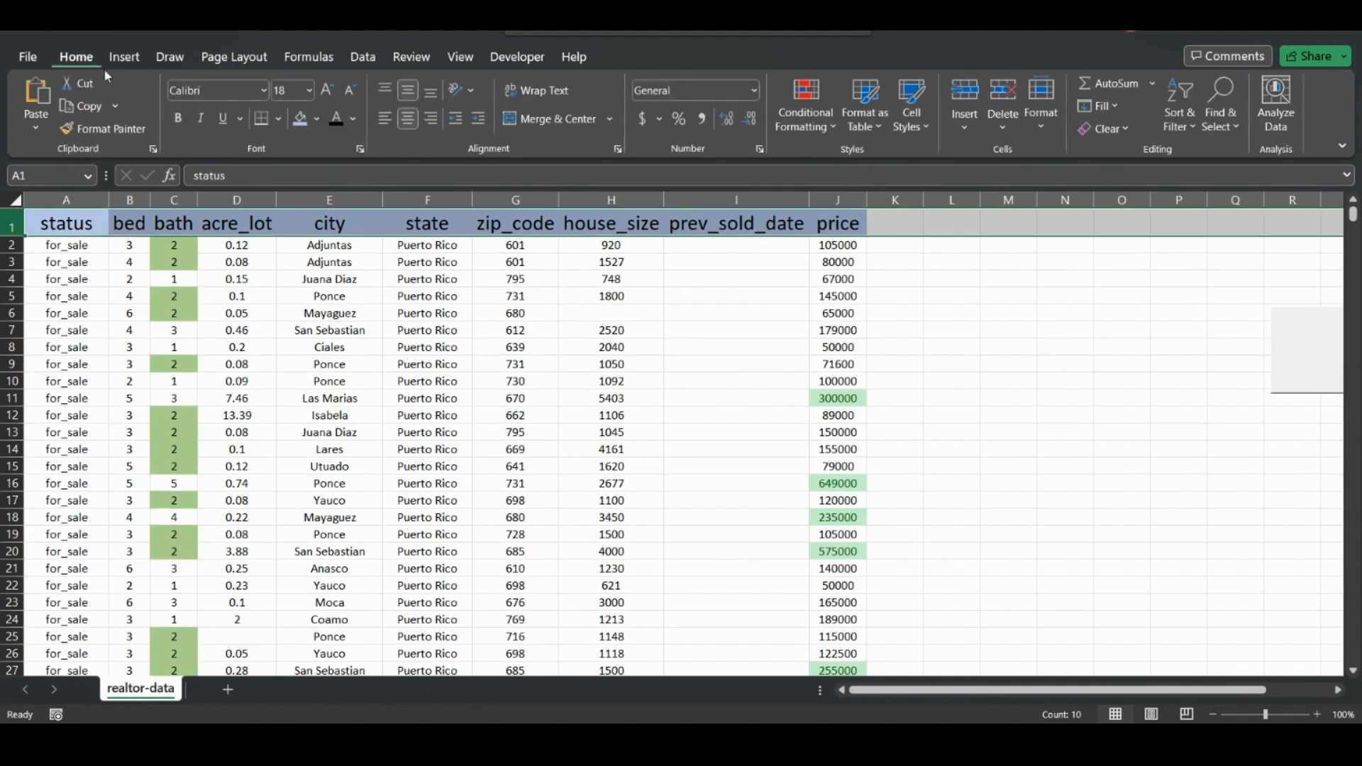
left_click(317, 119)
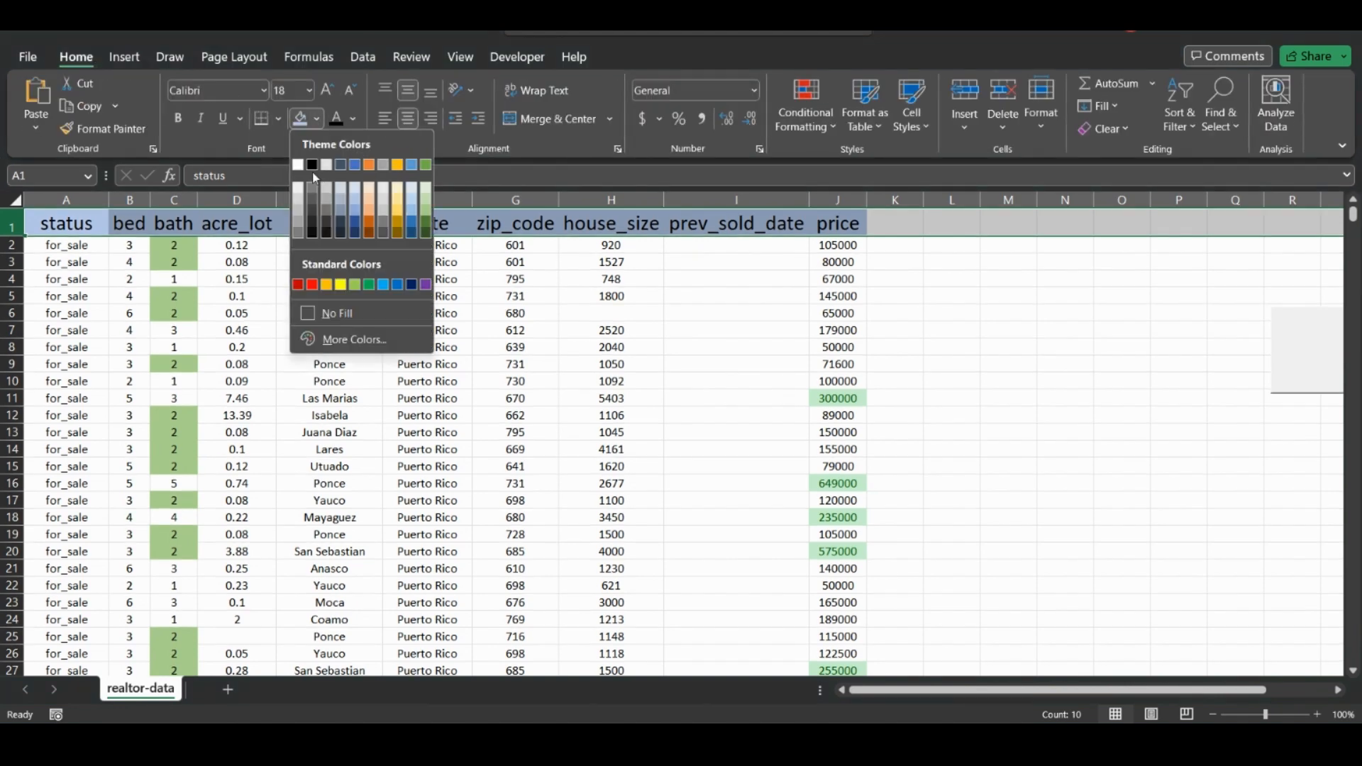
left_click(330, 298)
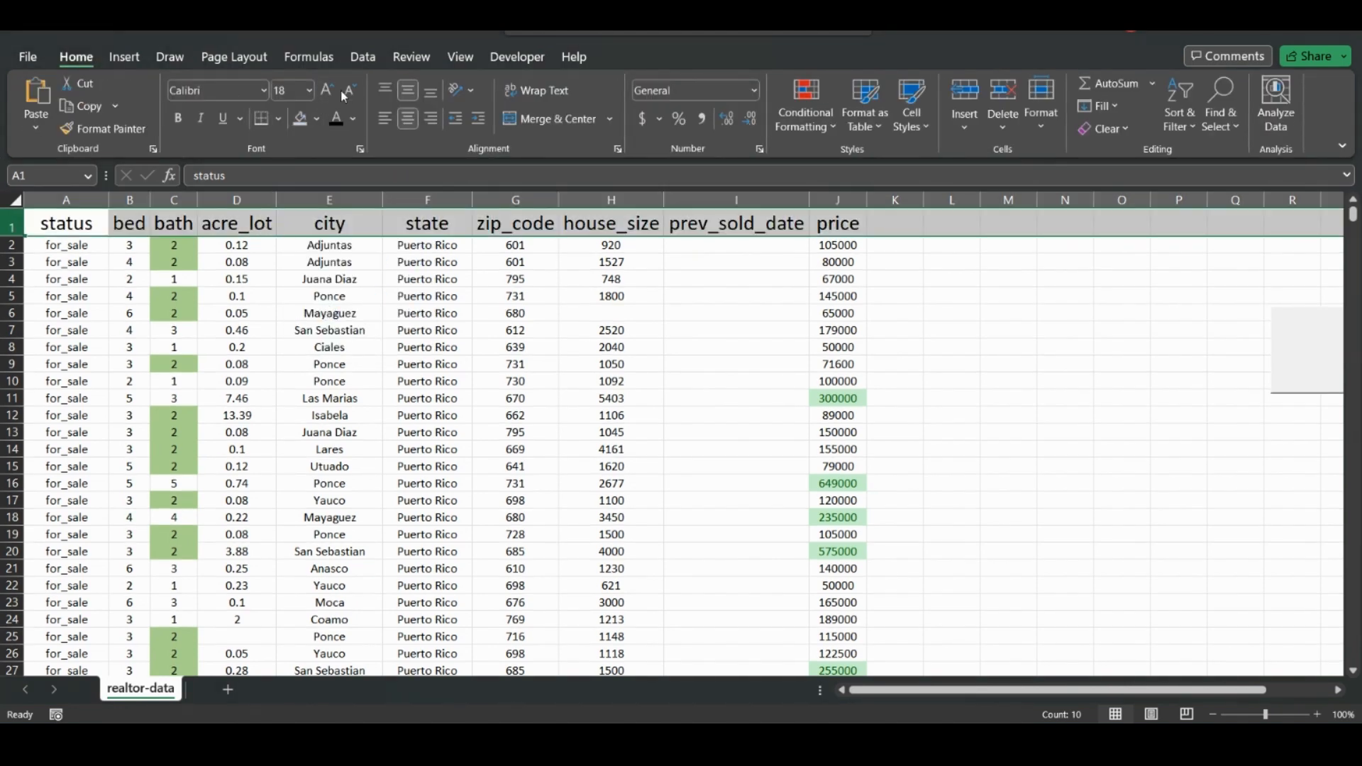
left_click(344, 94)
left_click(344, 94)
left_click(344, 95)
left_click(344, 94)
left_click(344, 94)
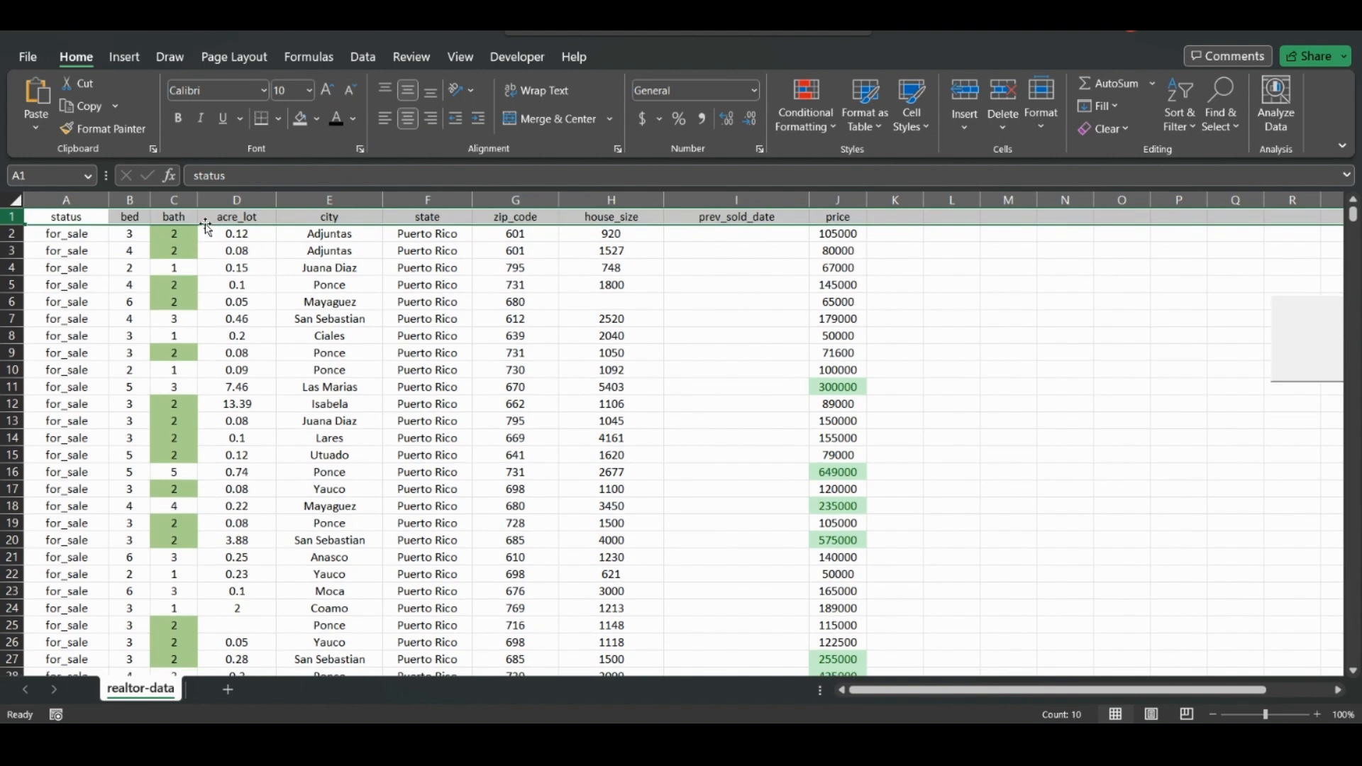
Shrink columns A through J to one uniform narrow width
left_click_drag(837, 200, 57, 199)
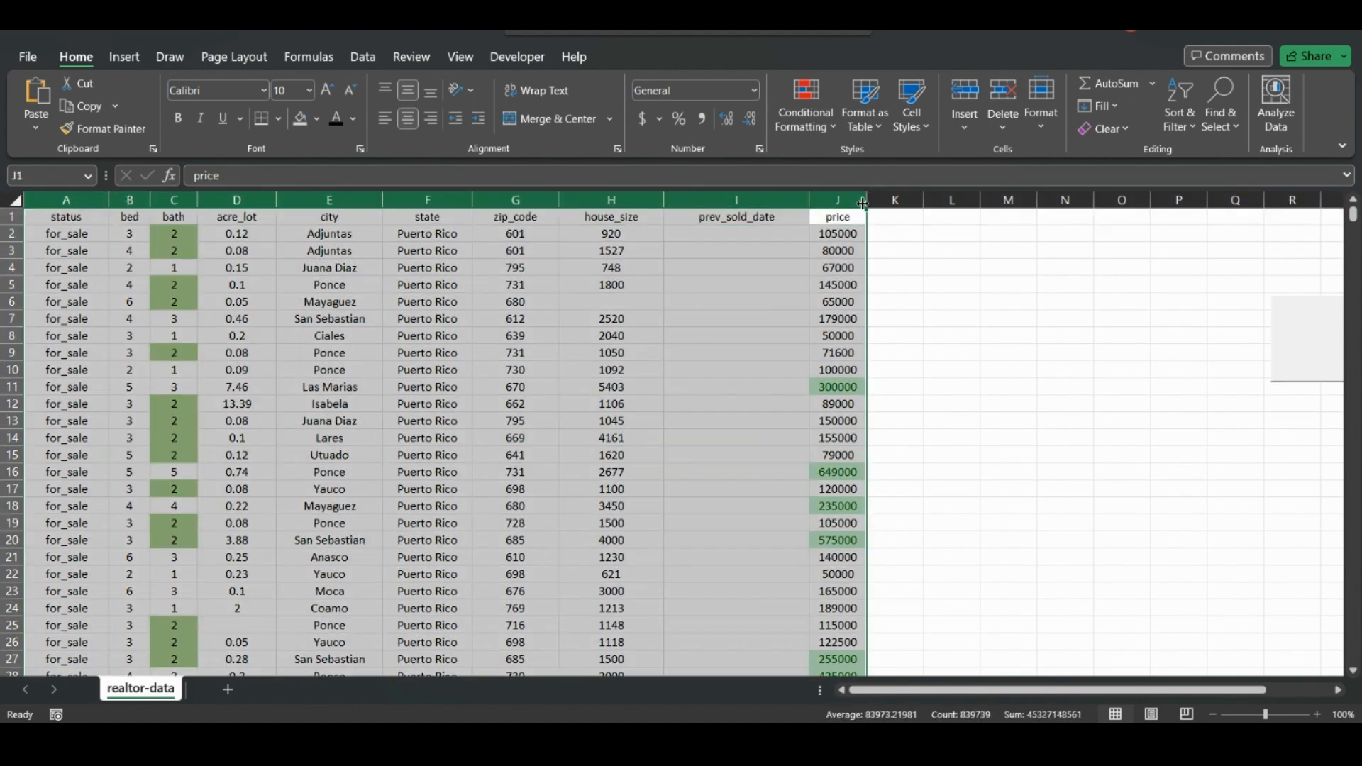
left_click_drag(862, 204, 823, 205)
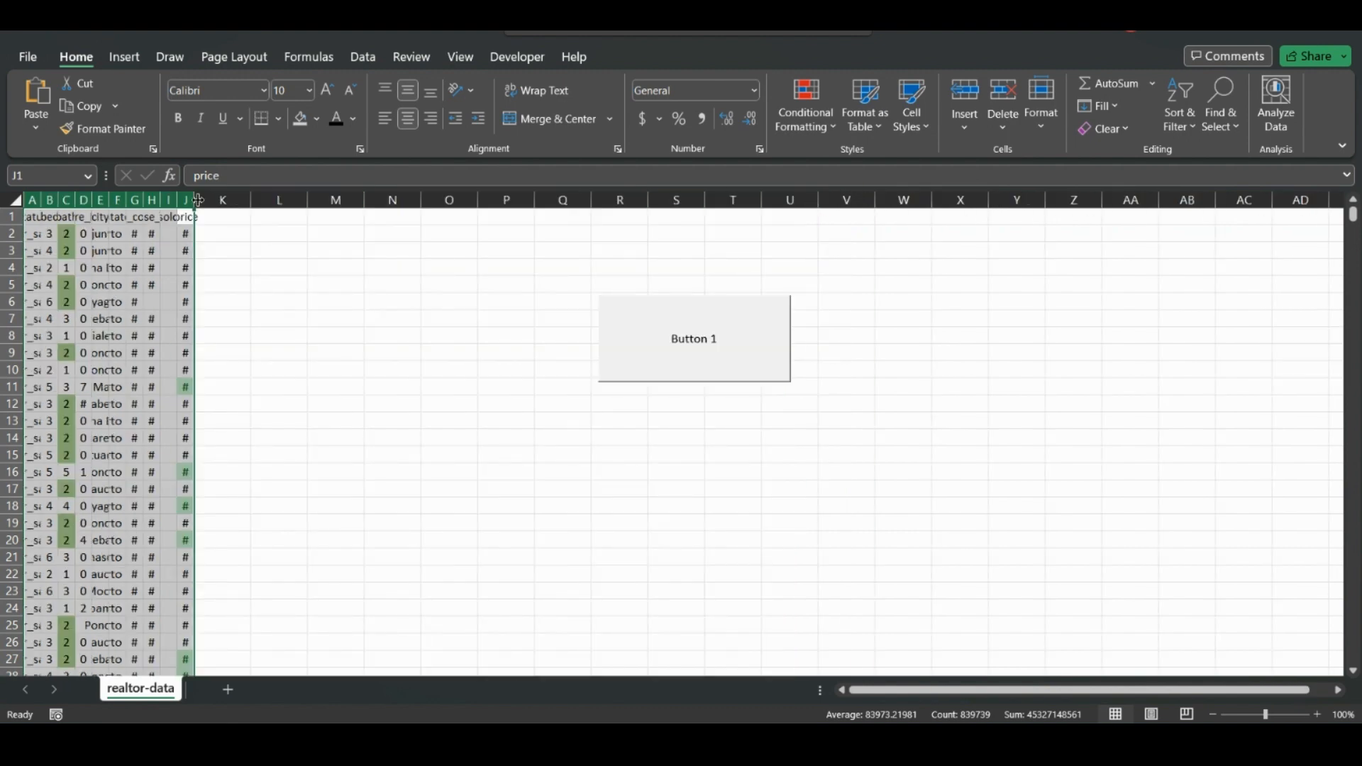
left_click_drag(197, 200, 212, 199)
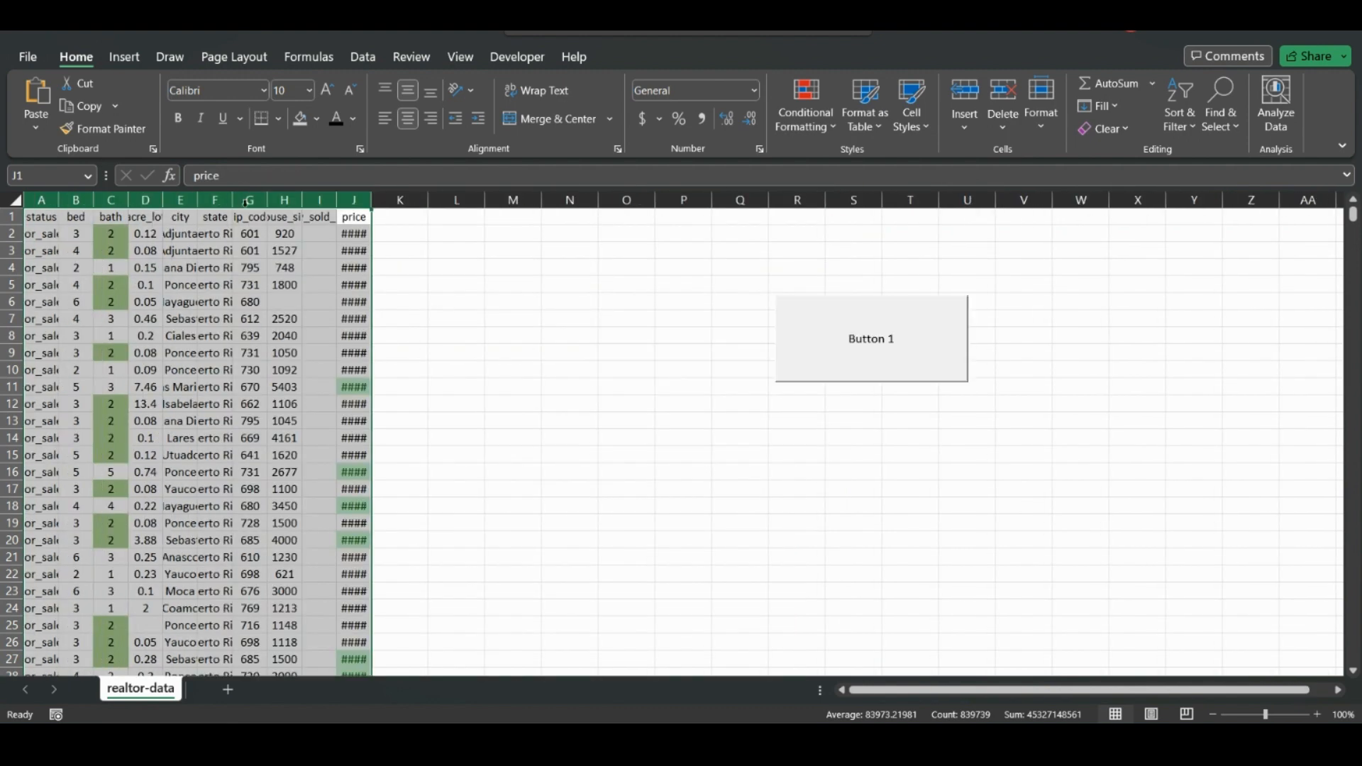
Clear the conditional formatting rules from the entire sheet
left_click(111, 197)
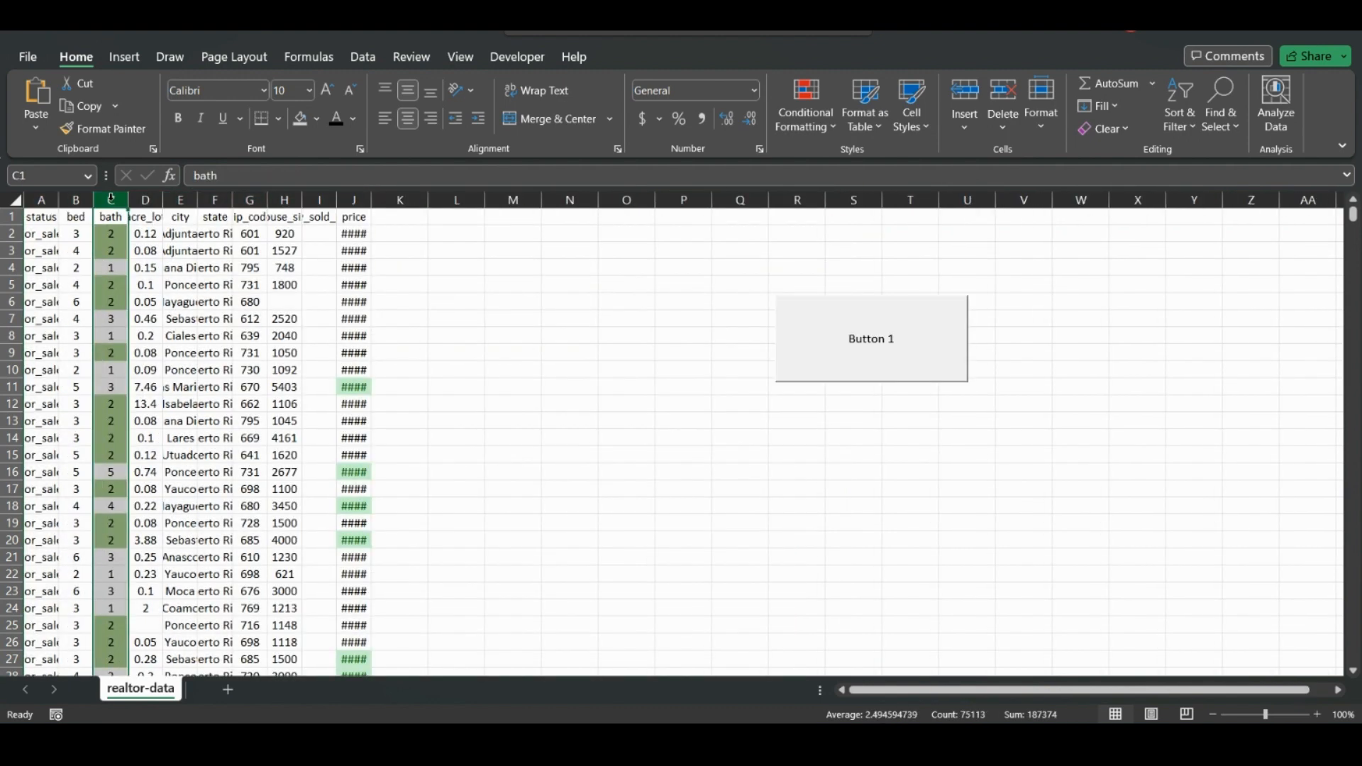
left_click(795, 128)
mouse_move(837, 400)
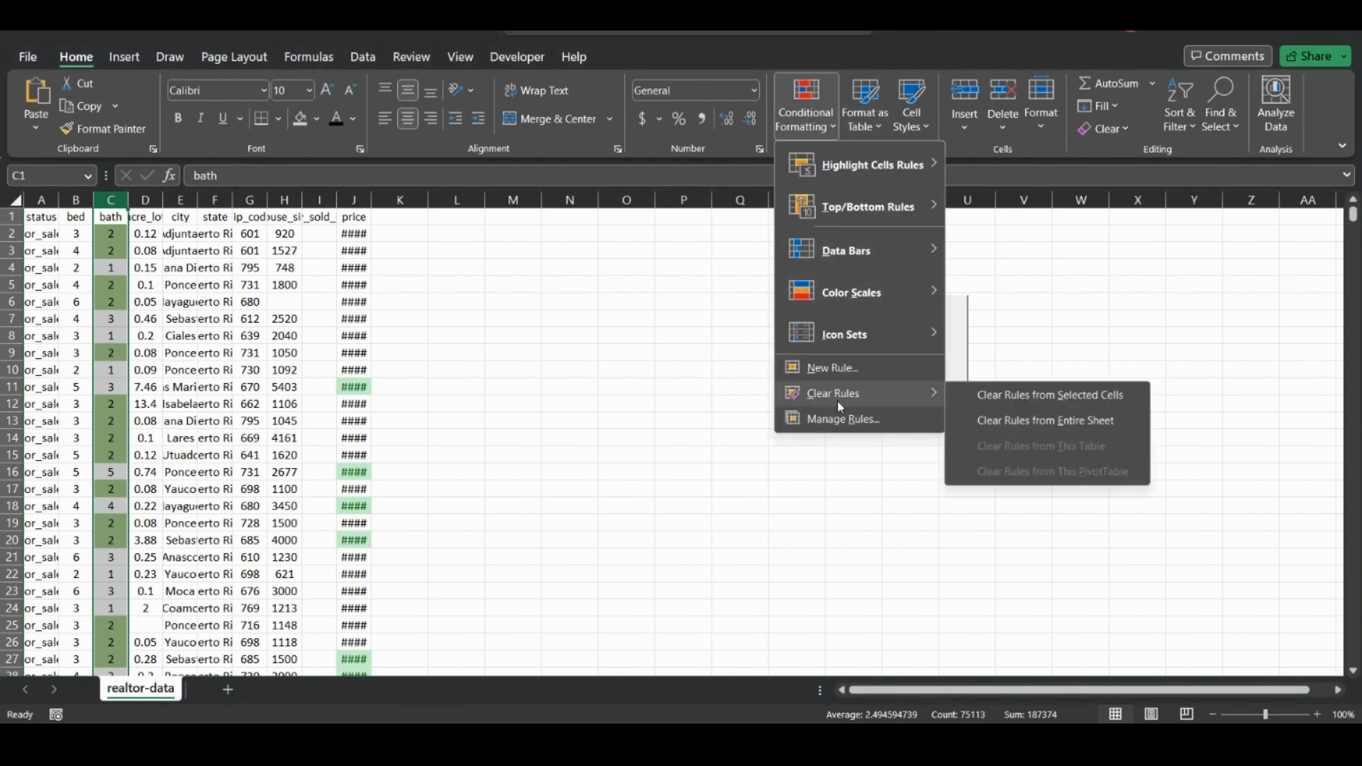
left_click(1038, 418)
left_click(497, 285)
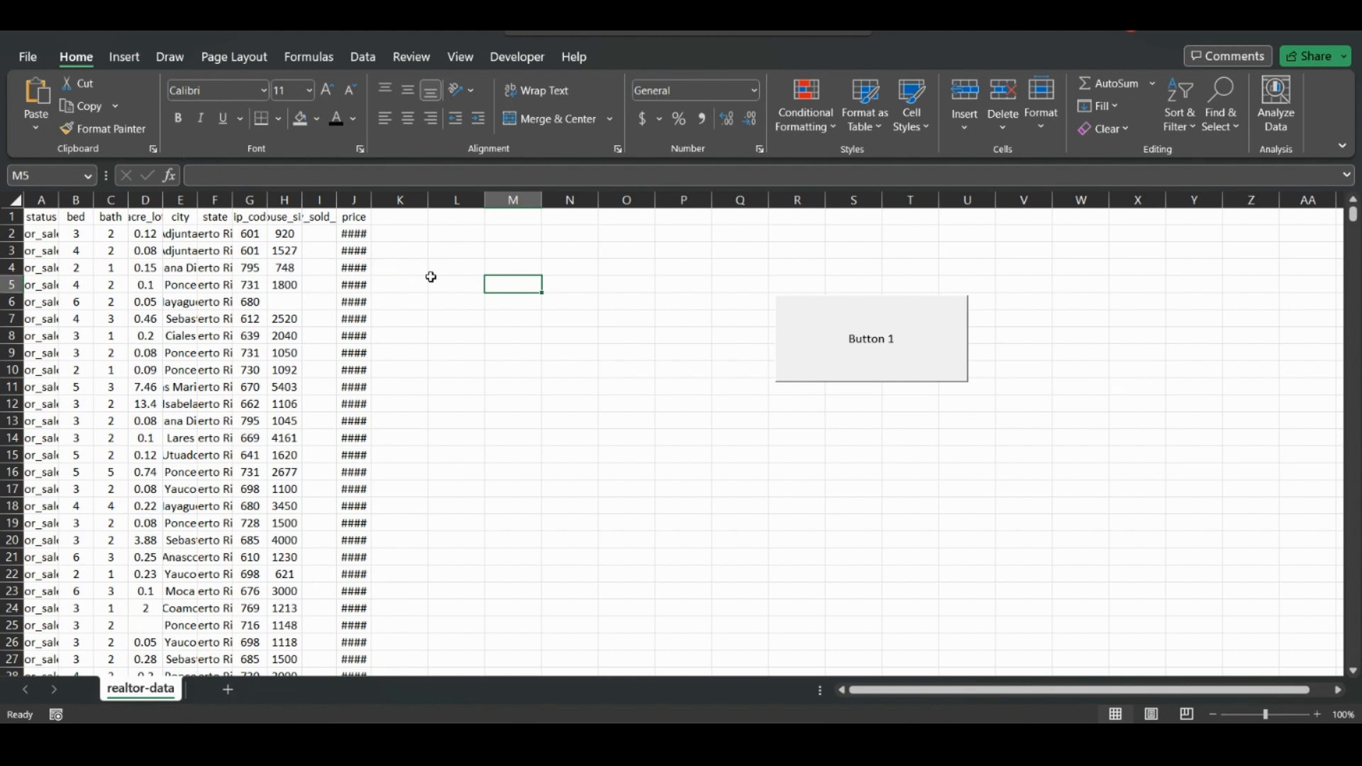
Assign Macro1 to the Button 1 form control and deselect the button
right_click(795, 330)
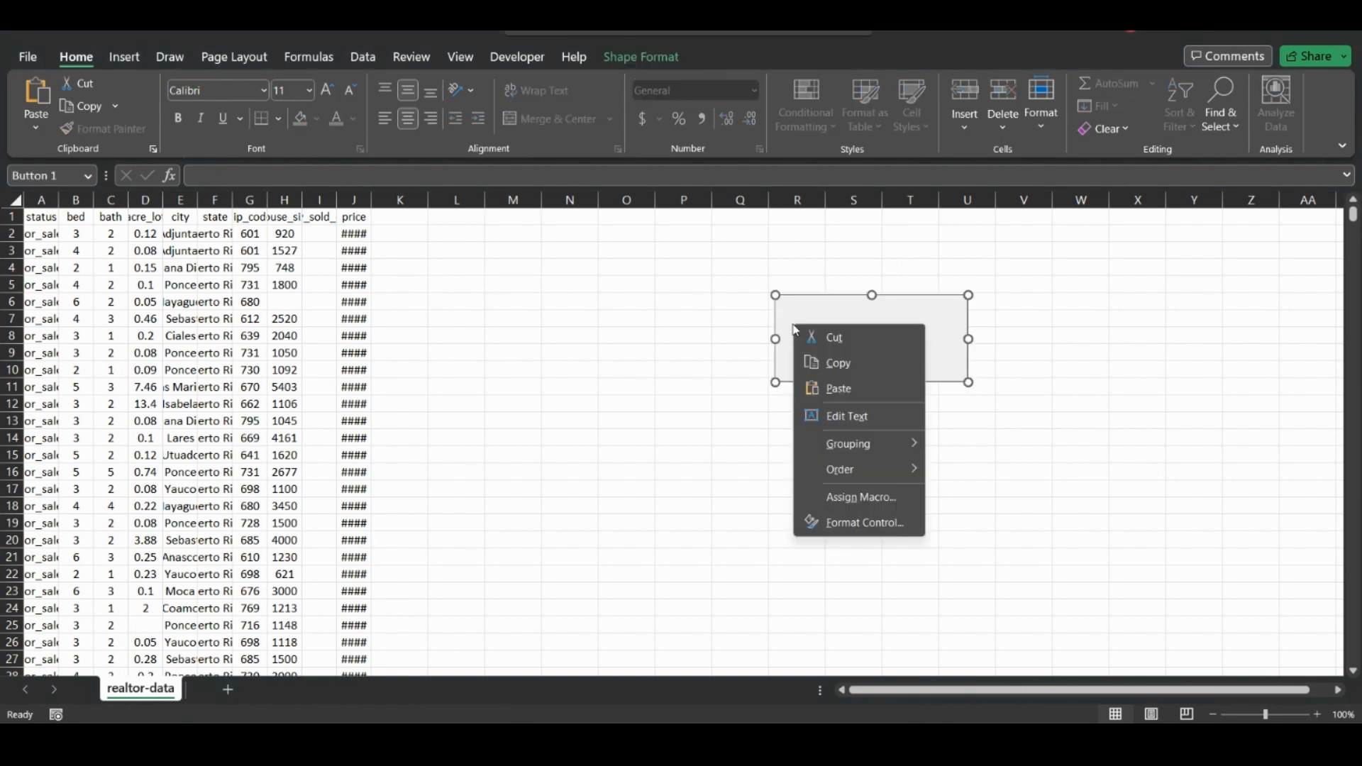
left_click(836, 491)
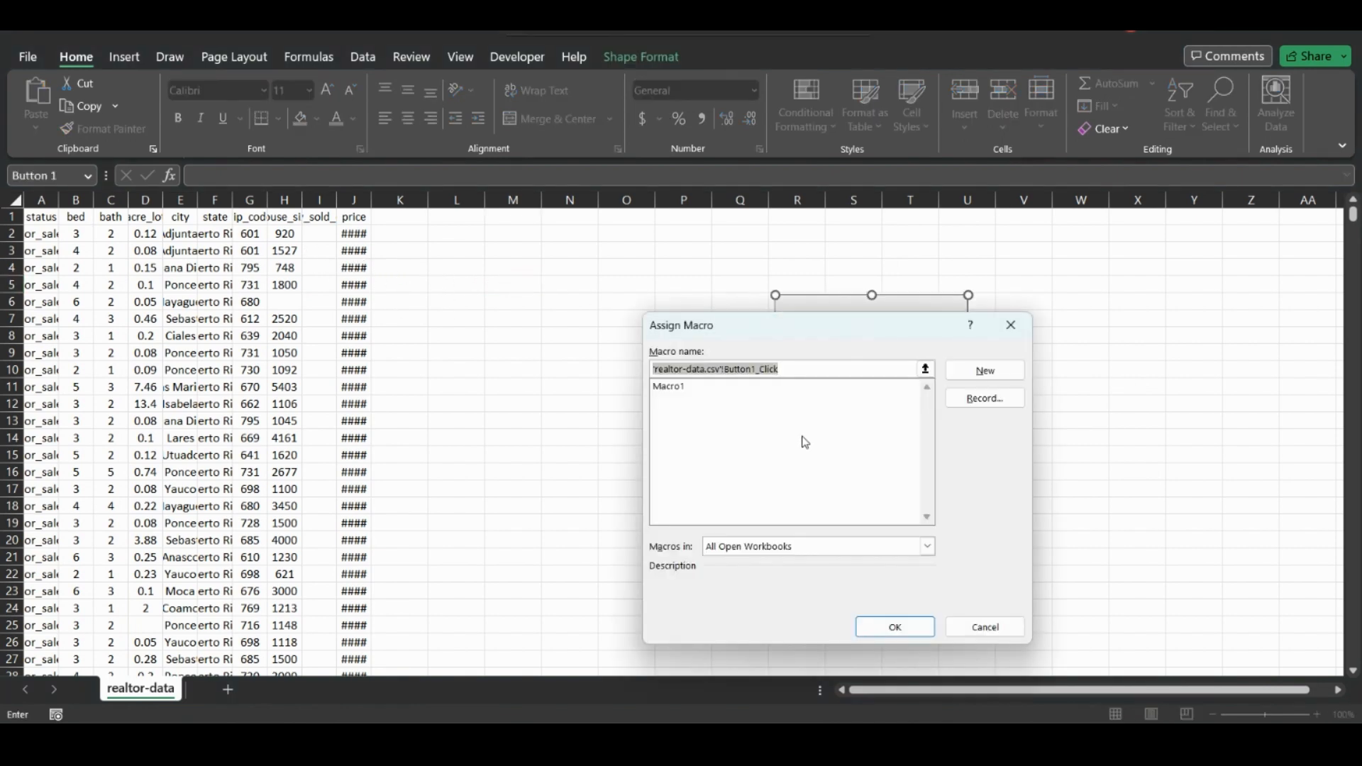
left_click(678, 388)
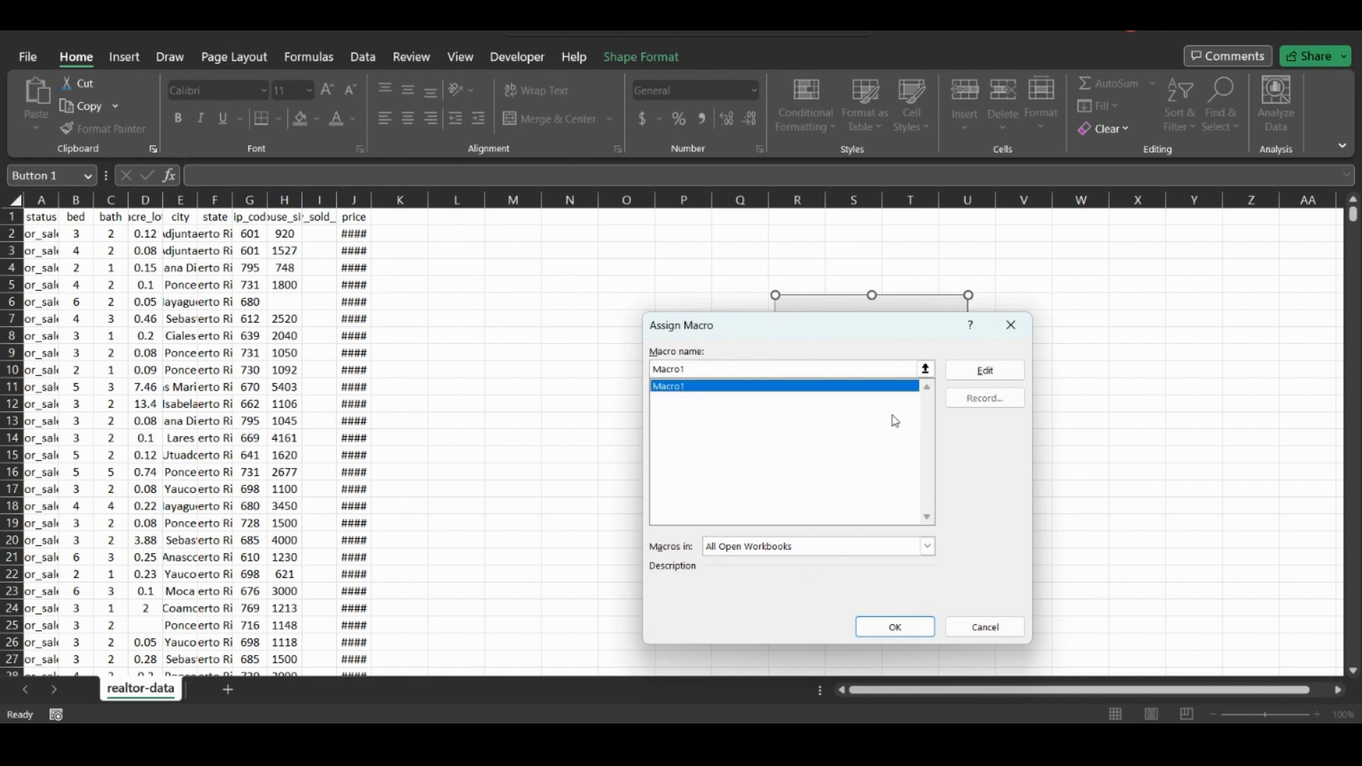
left_click(883, 629)
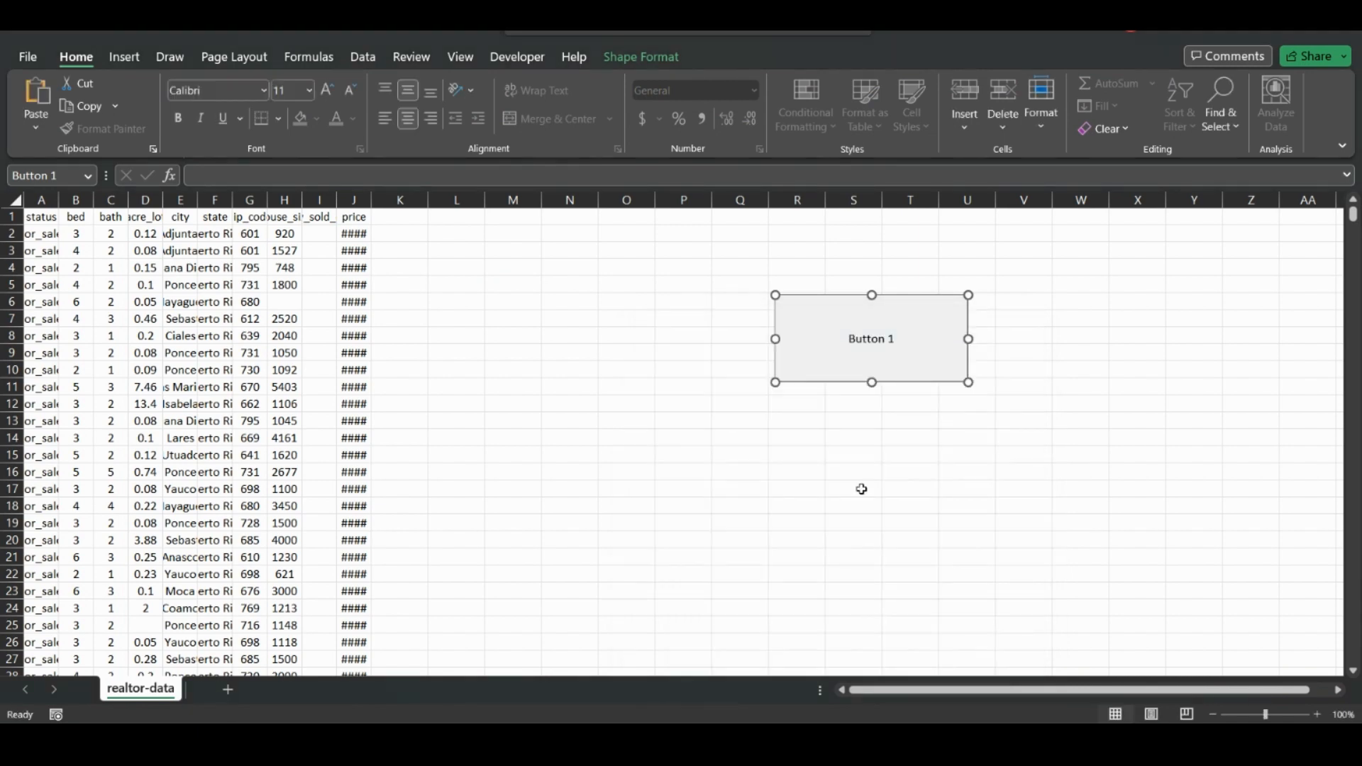
left_click(693, 318)
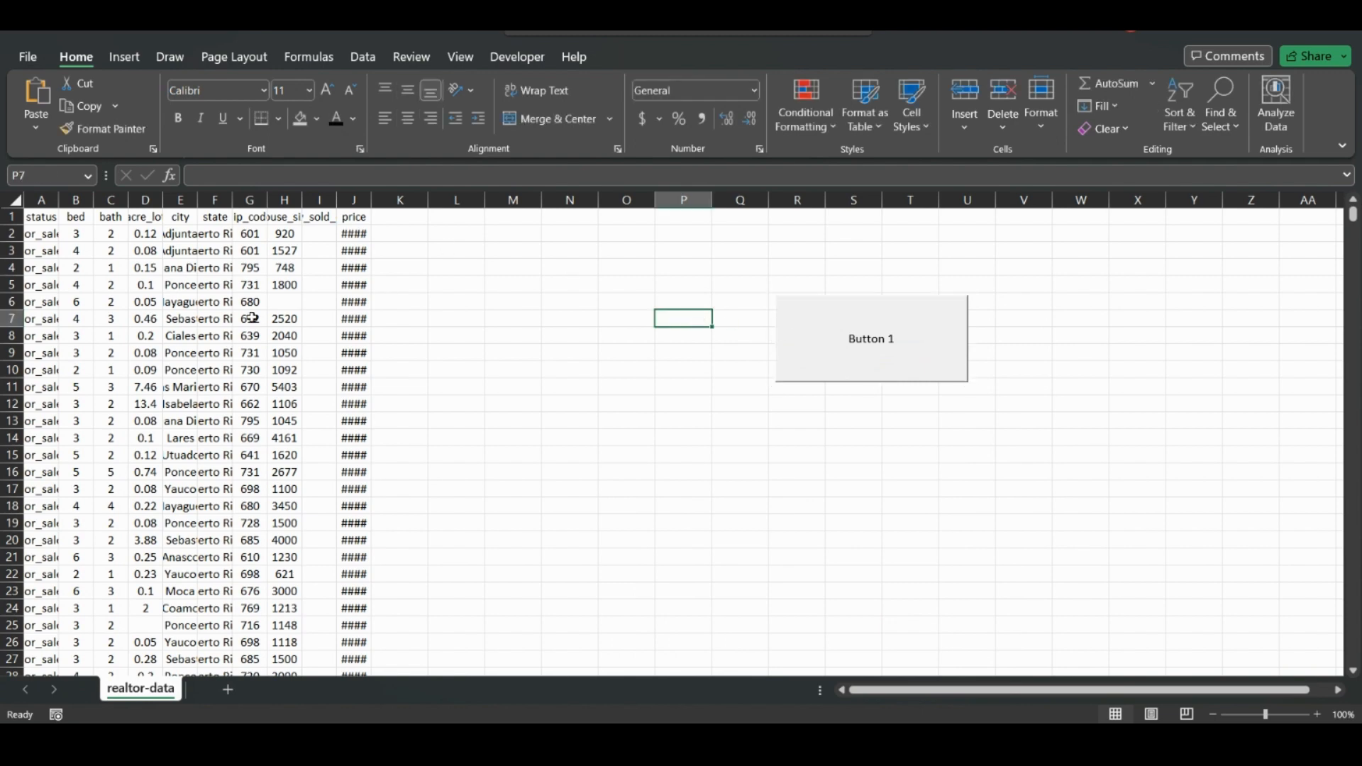
Run the assigned macro with Button 1 and look through the formatted rows
left_click(814, 343)
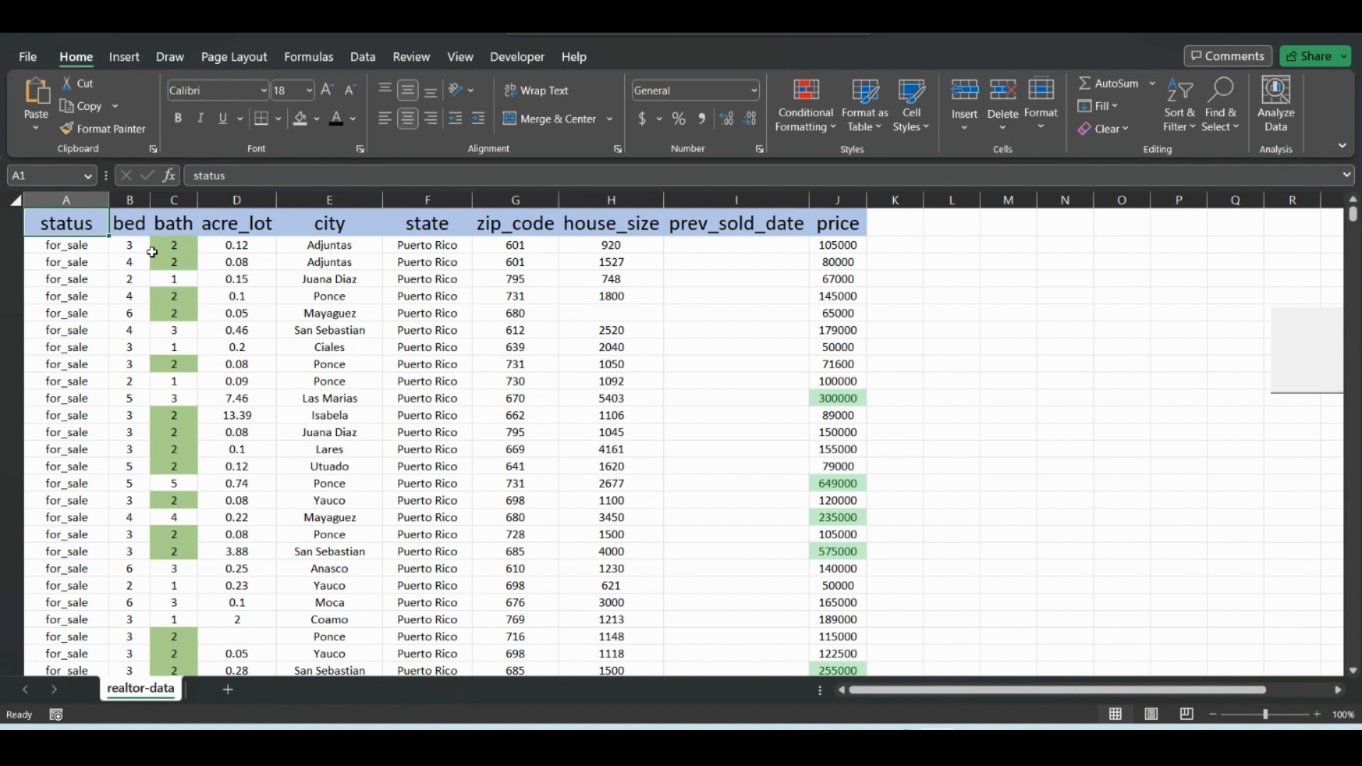
scroll(706, 349, "down", 1)
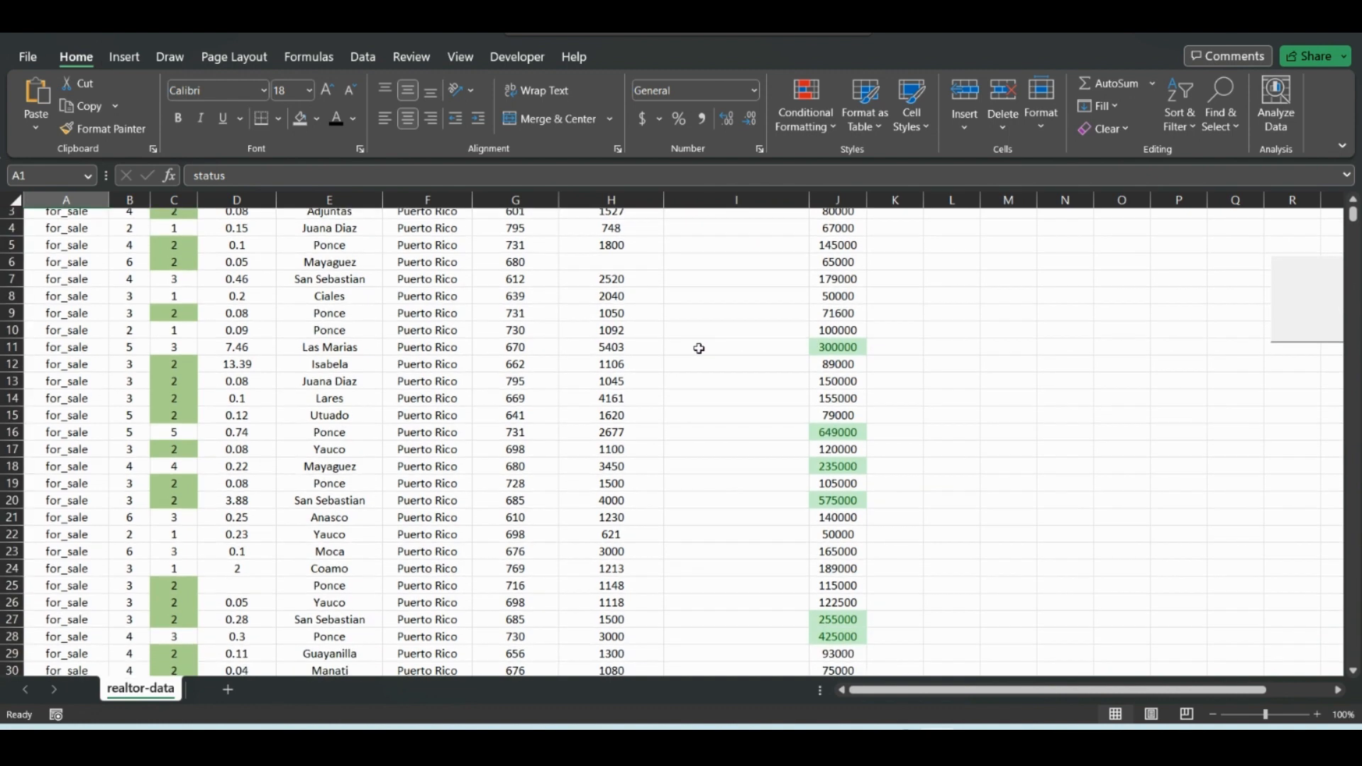
scroll(496, 333, "down", 3)
scroll(173, 348, "up", 4)
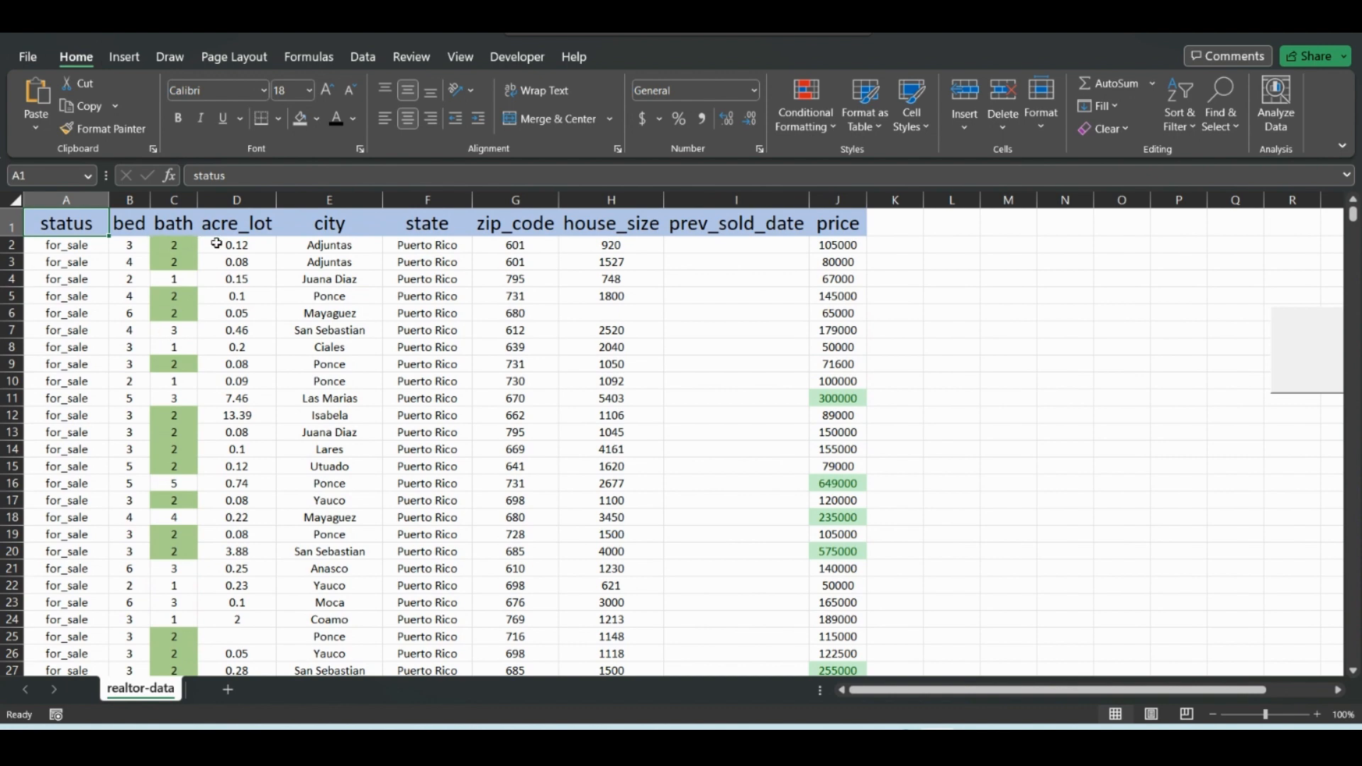